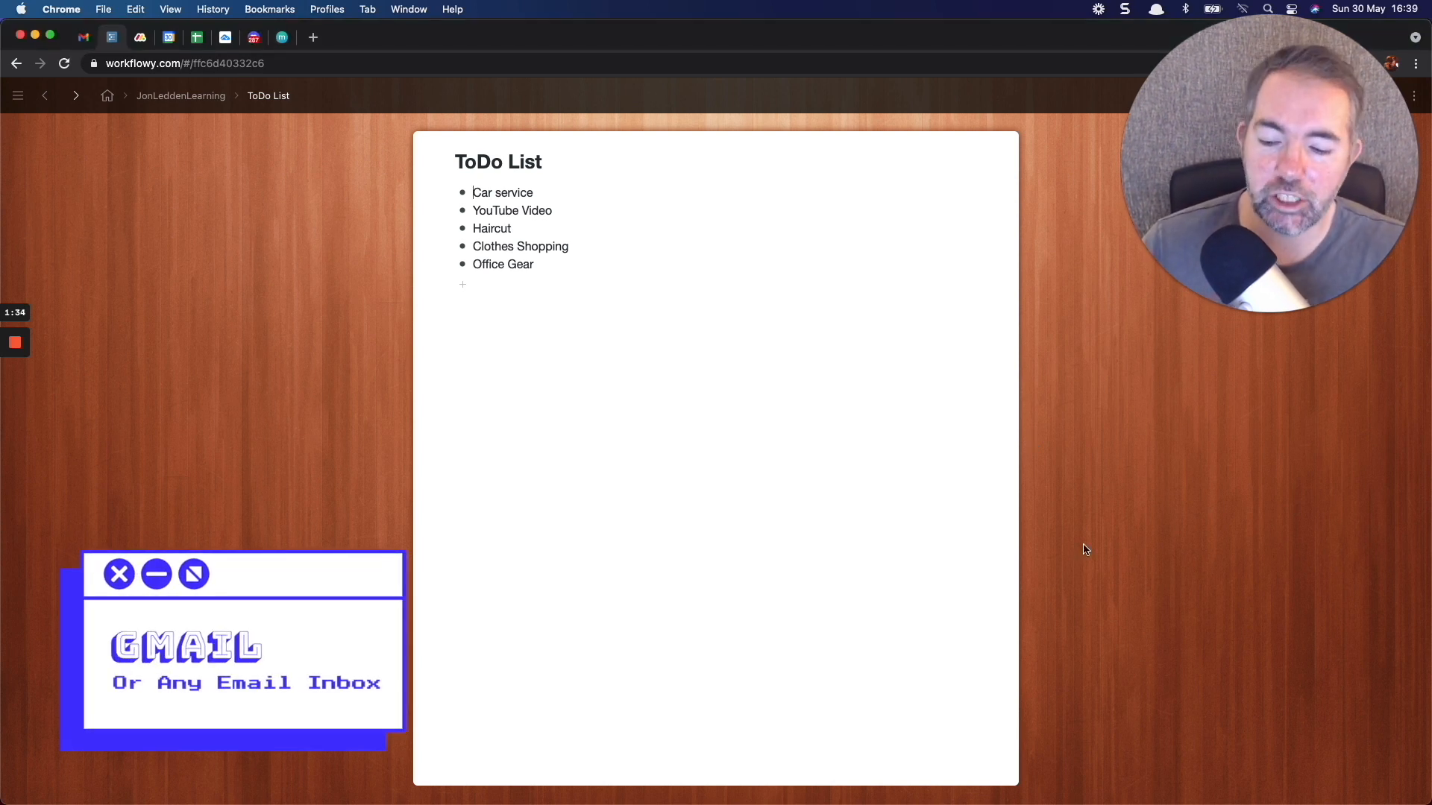
- Switch to the Gmail inbox and the Monday.com tab to view both tools
key(super+1)
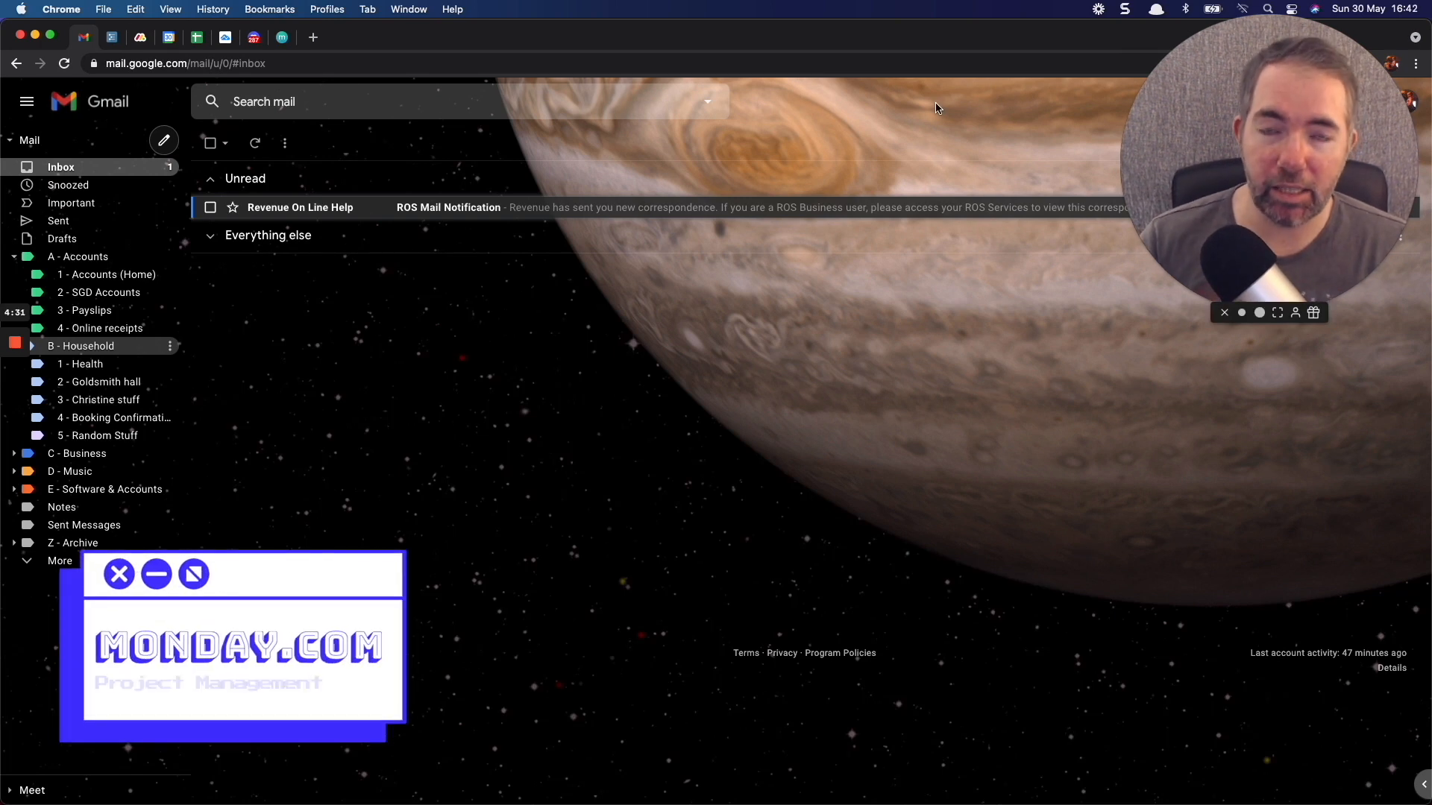
key(super+3)
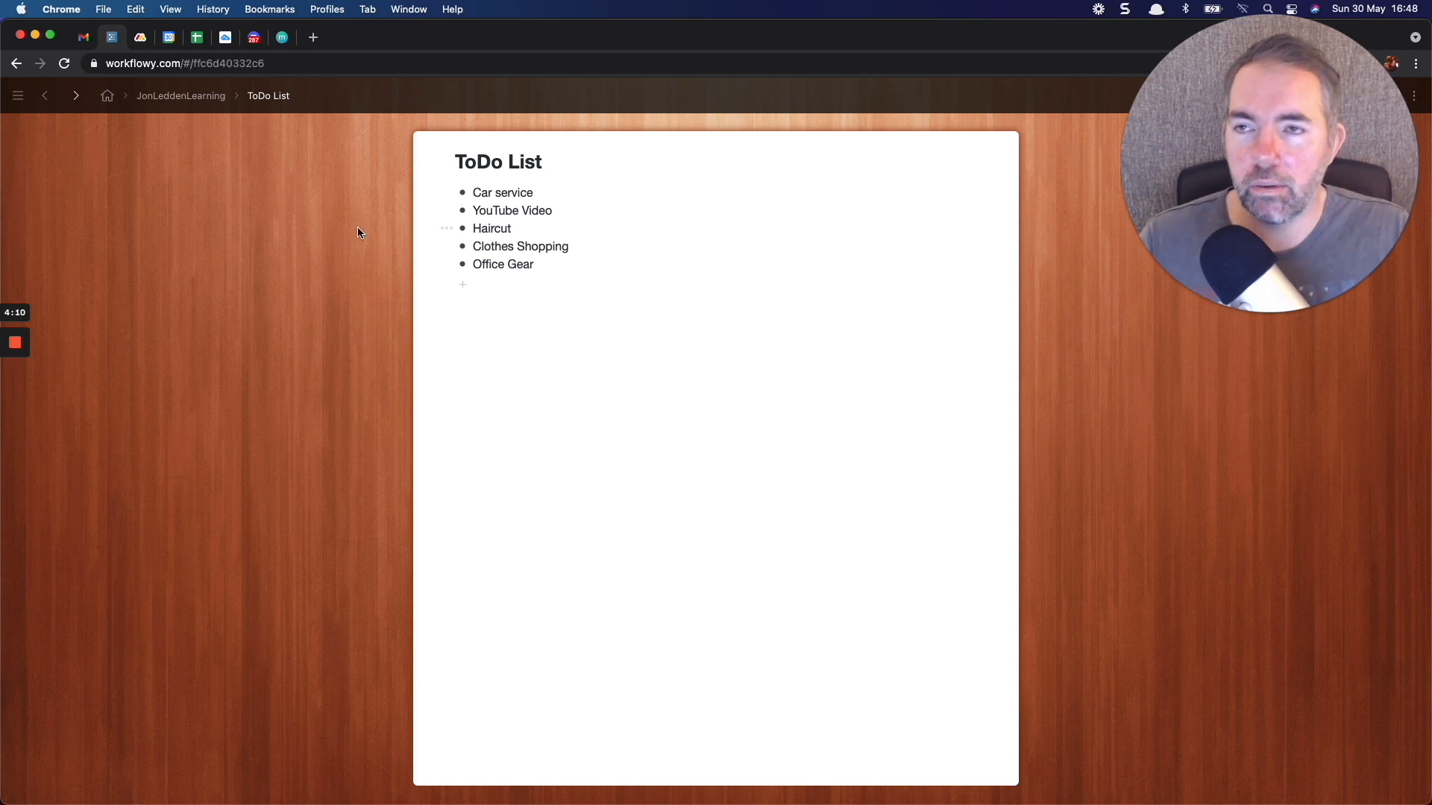
- Go up to the parent list in WorkFlowy and open the second ToDo List
click(186, 98)
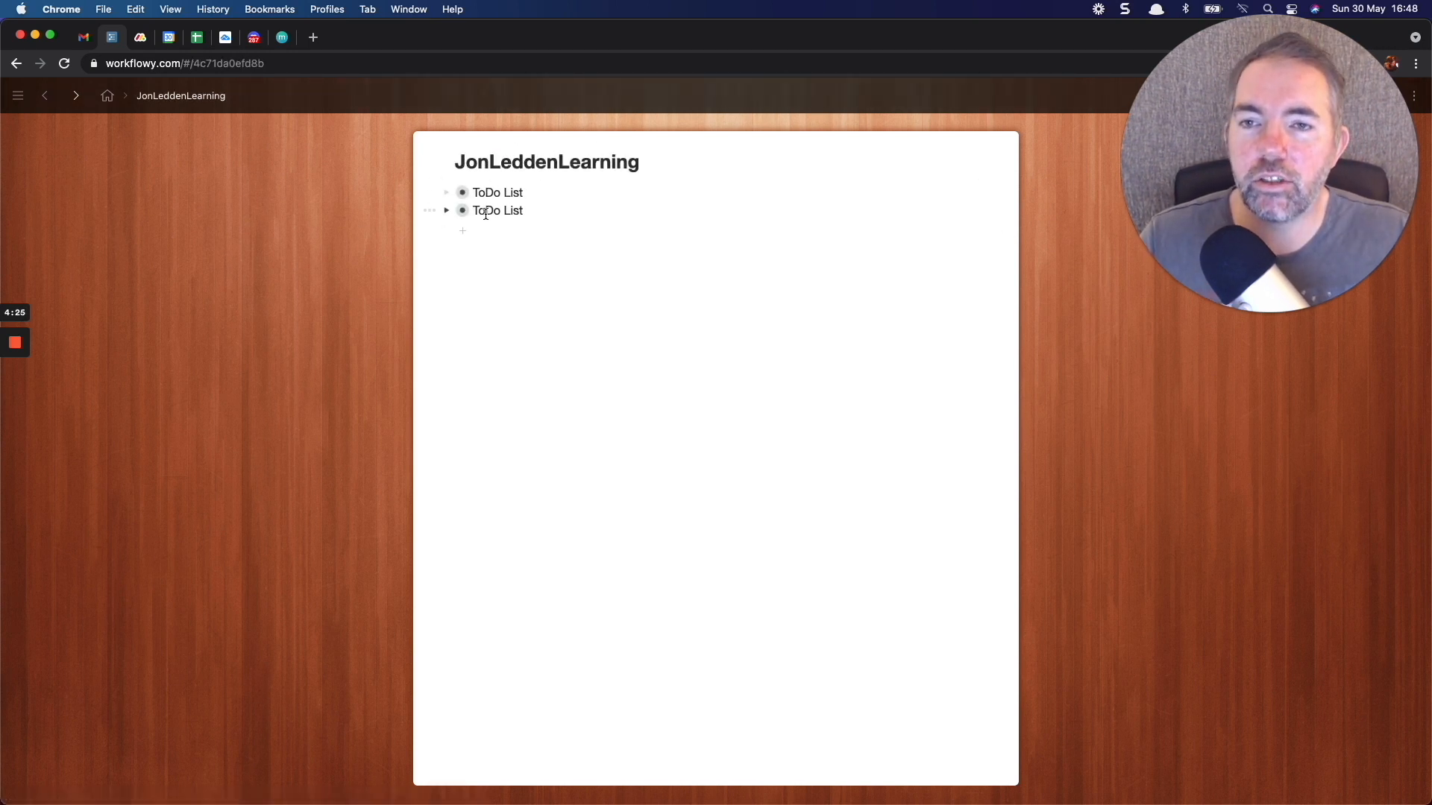
click(462, 211)
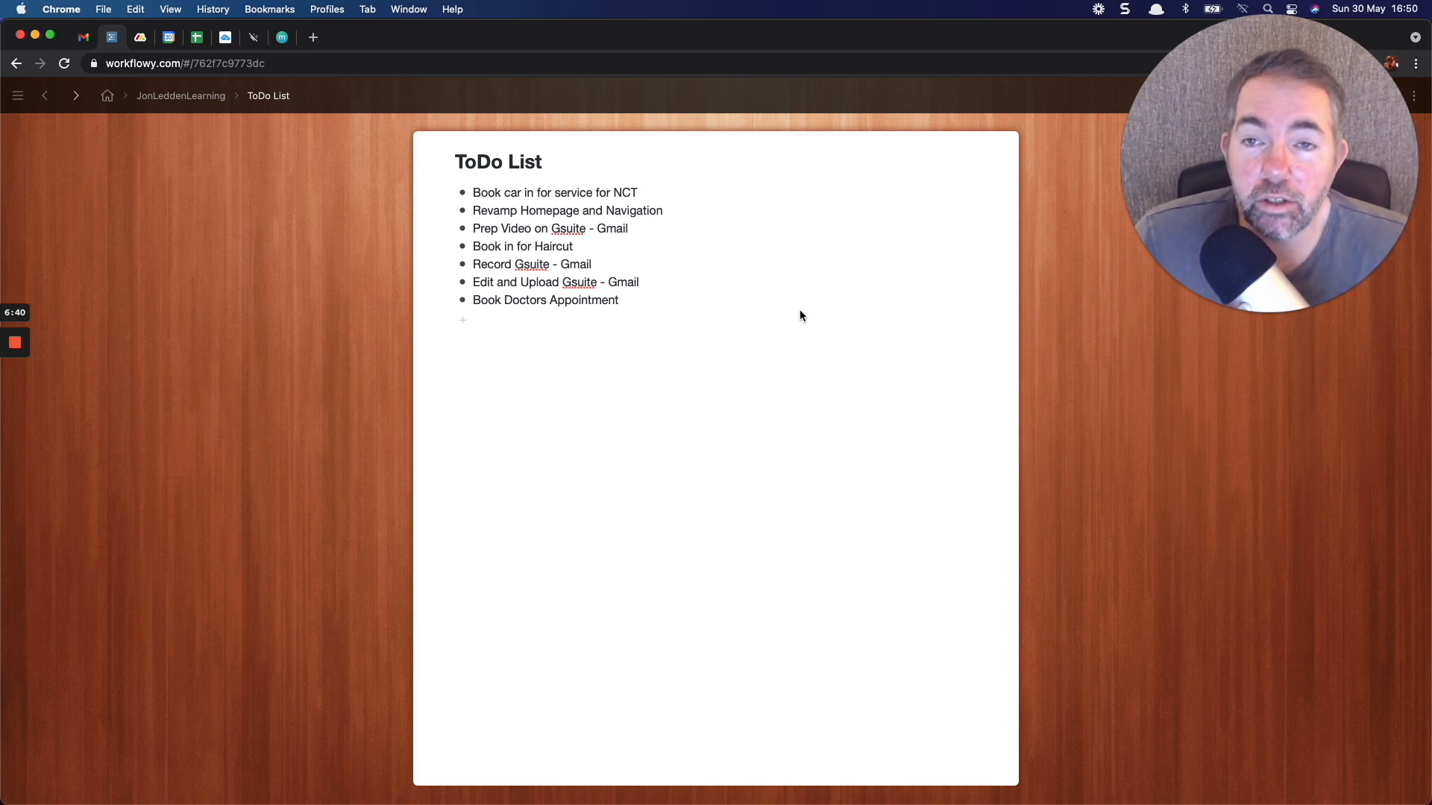
click(477, 192)
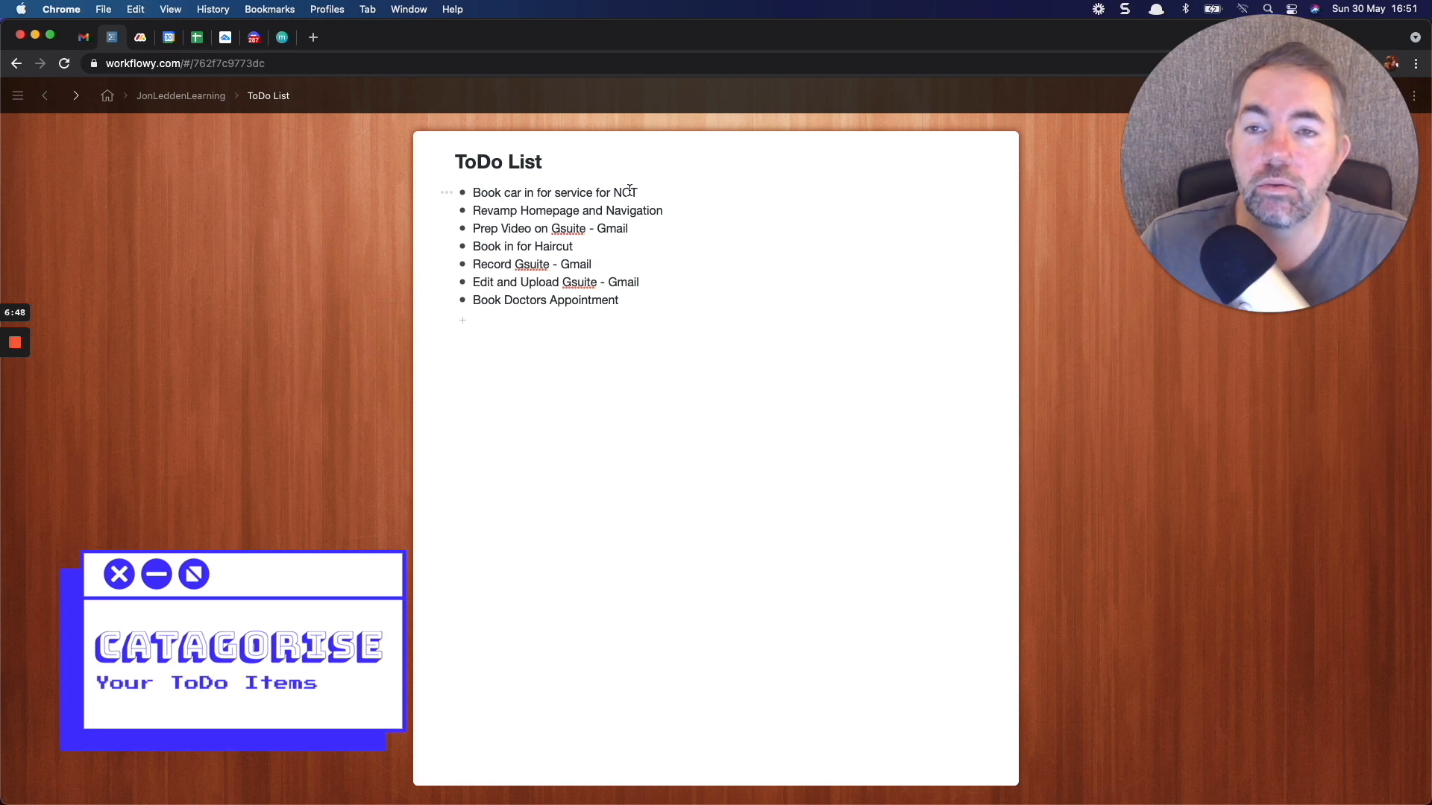
text(@)
key(Return)
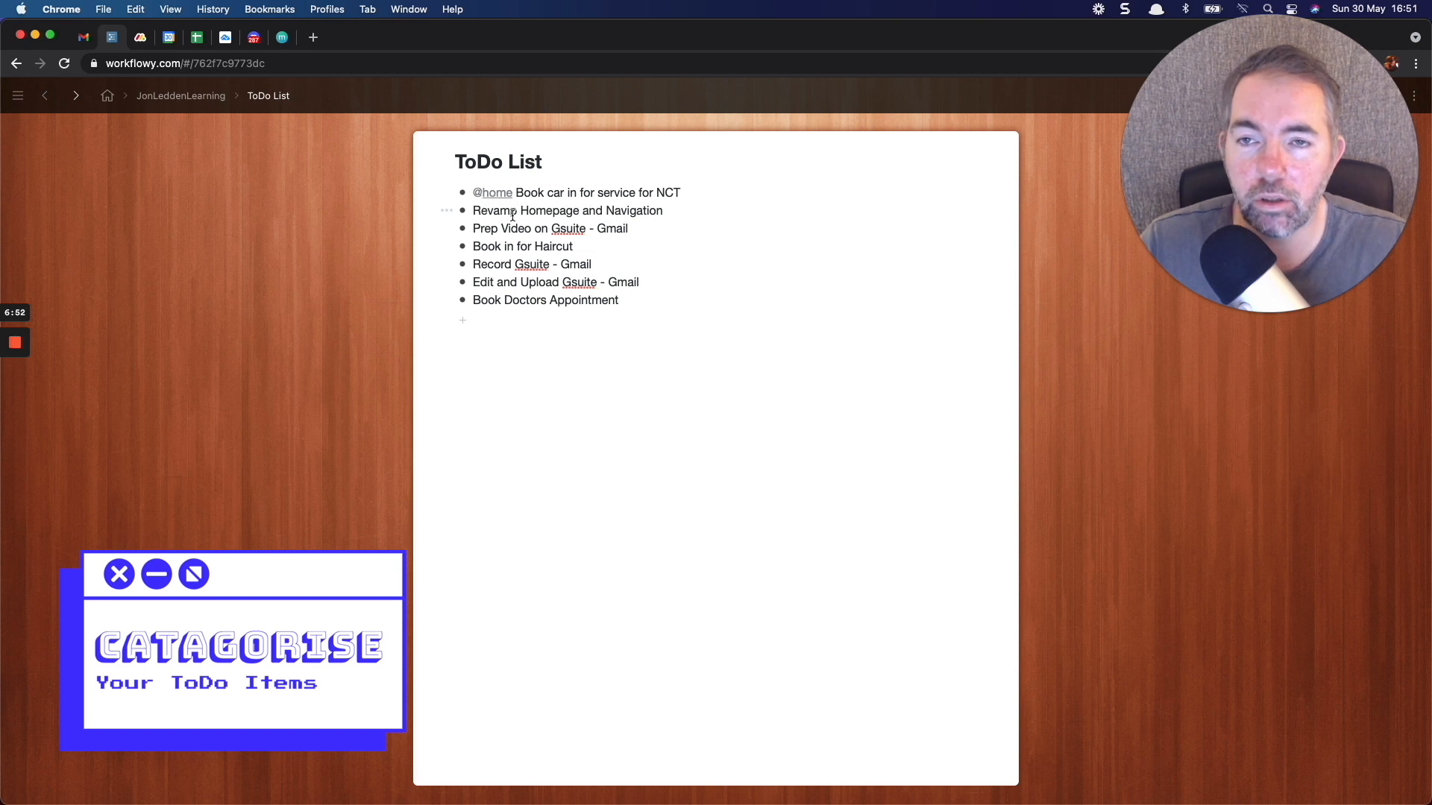
click(474, 212)
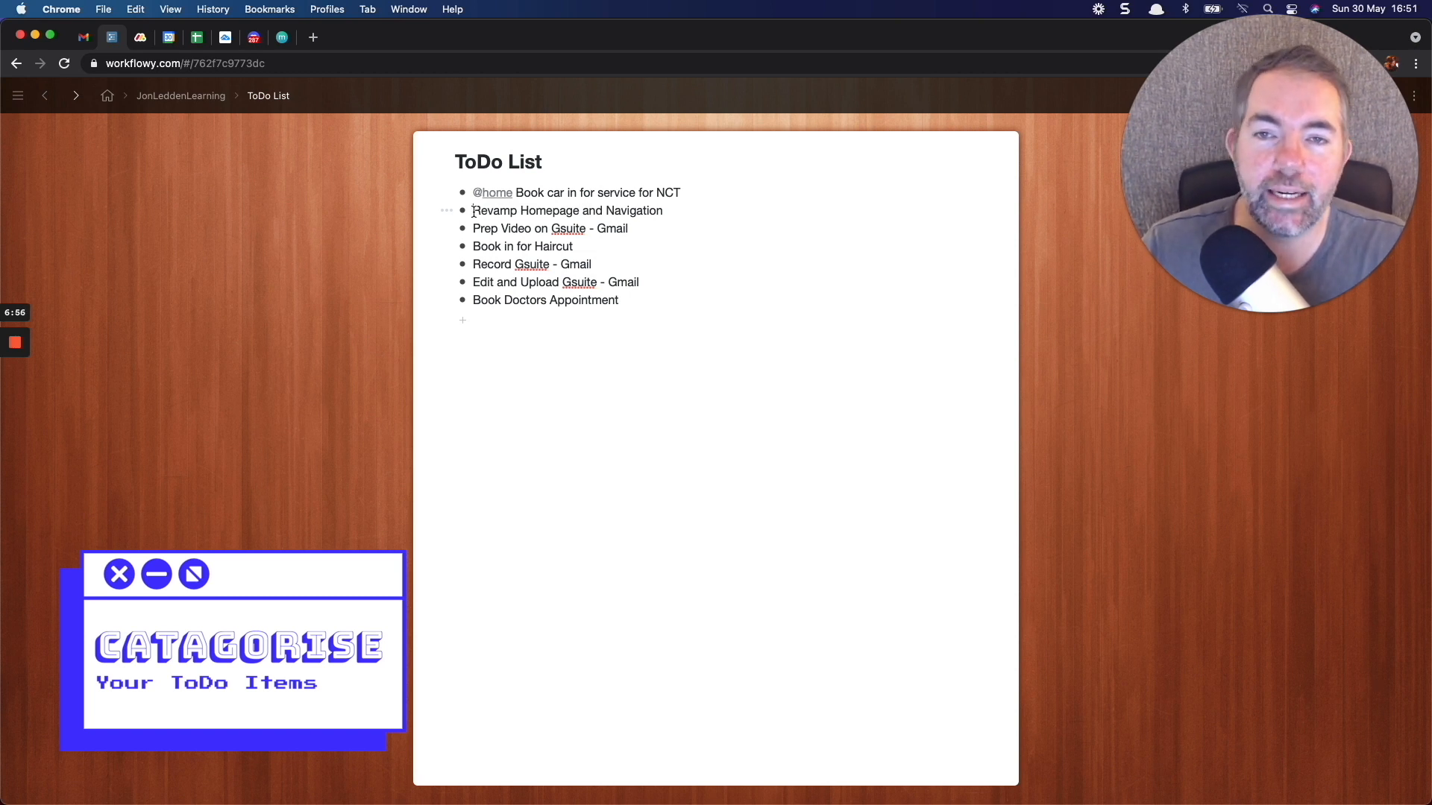
text(@w)
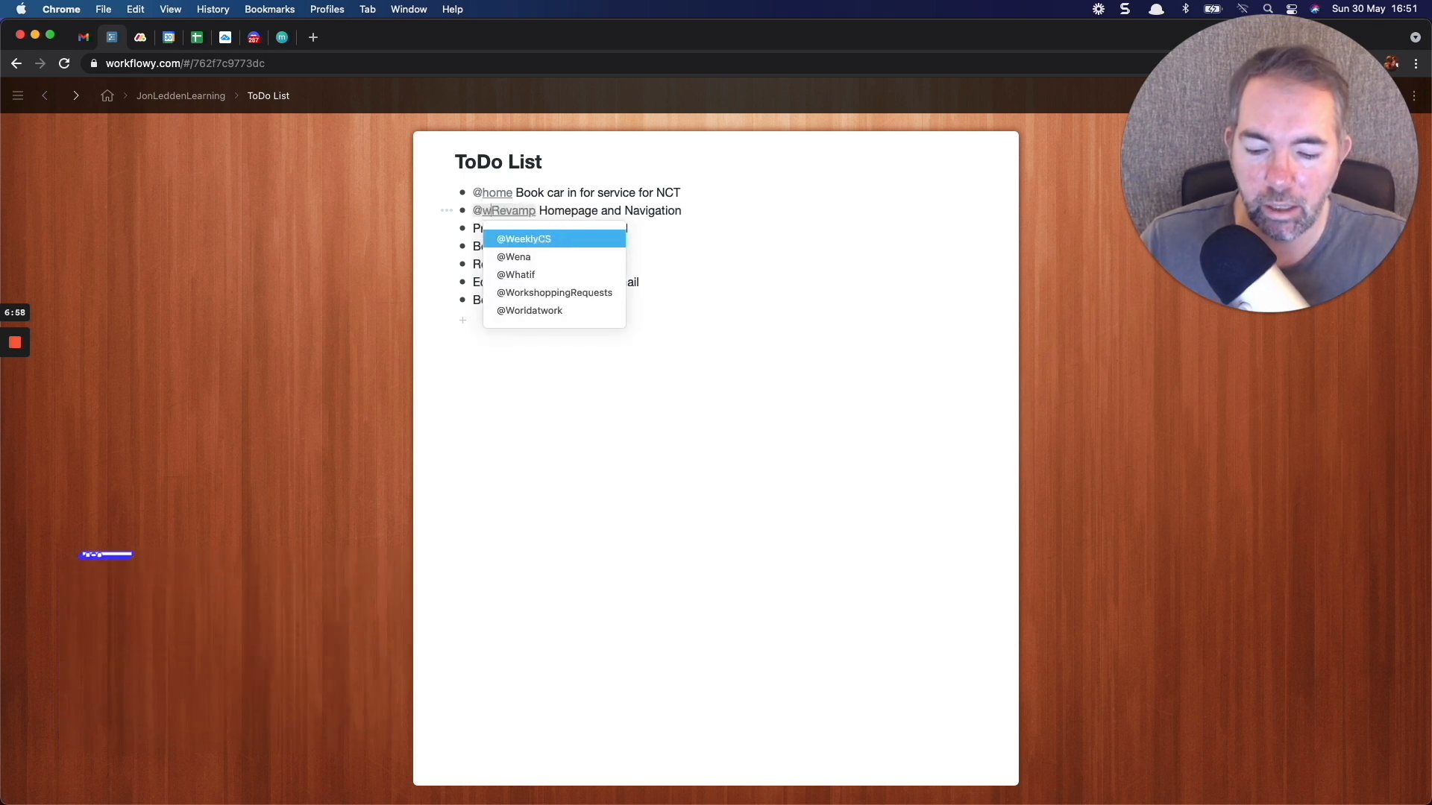
text(e)
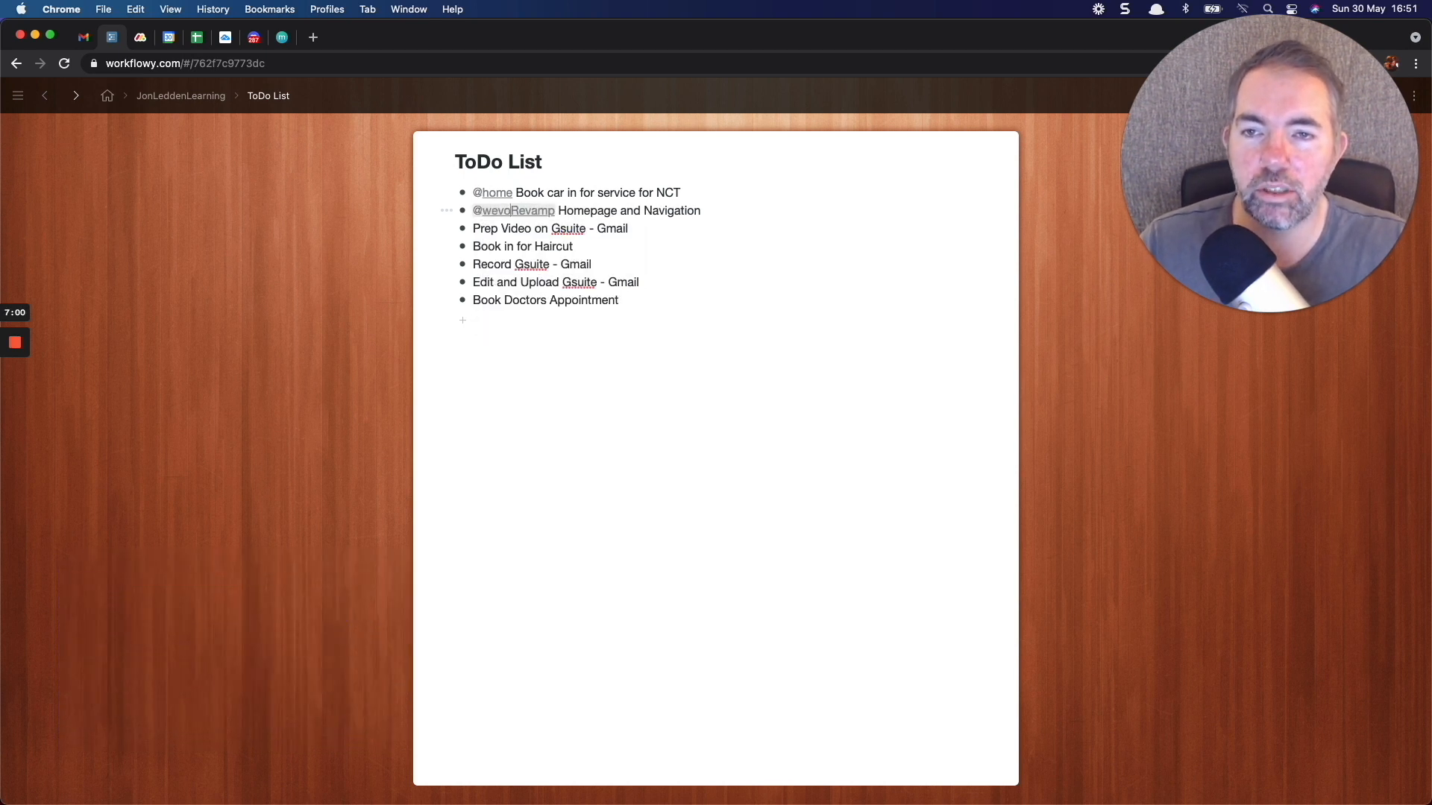
text(bsite)
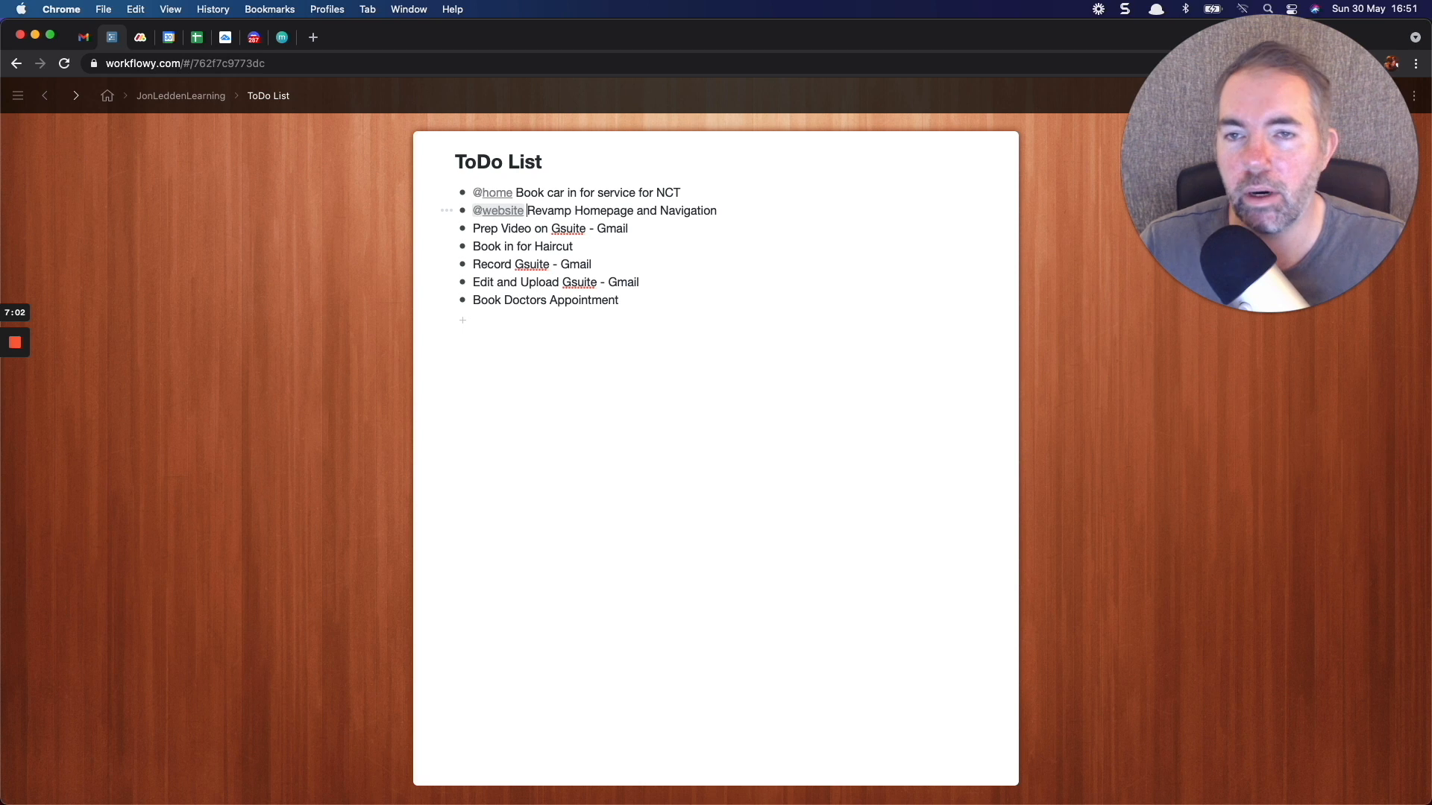
click(474, 228)
text(@ypout)
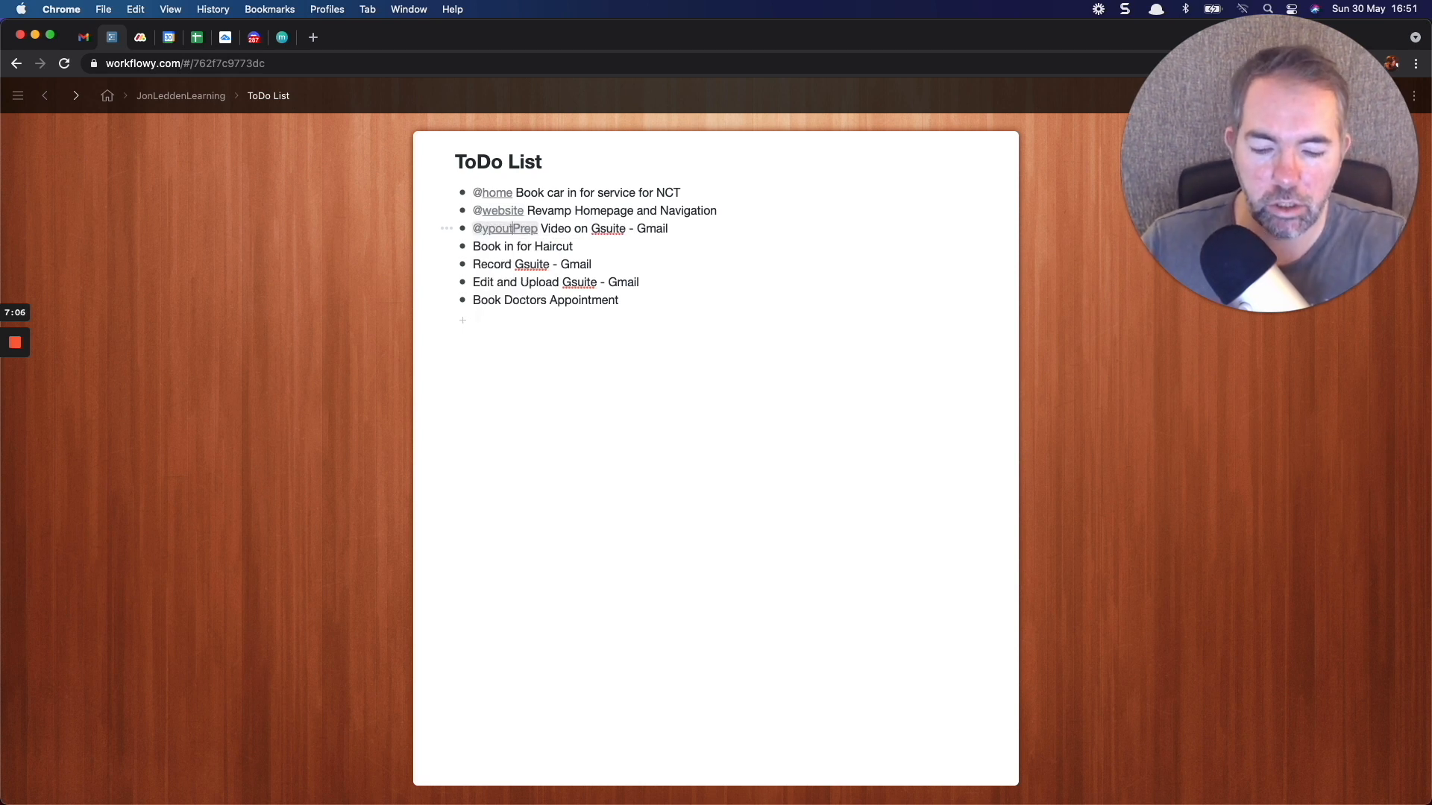
key(BackSpace)
key(BackSpace)
key(BackSpace)
key(BackSpace)
text(outube)
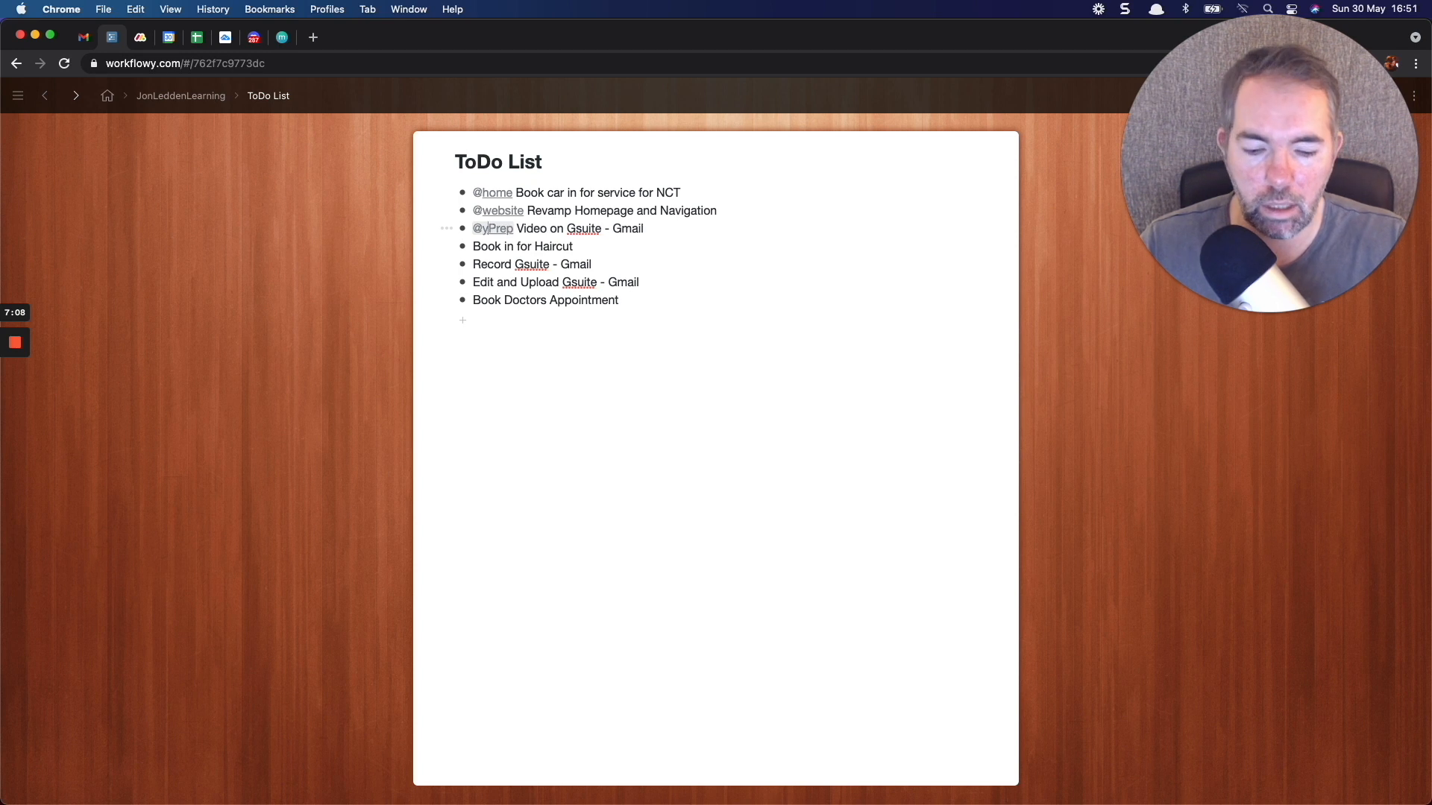
click(475, 247)
text(@health )
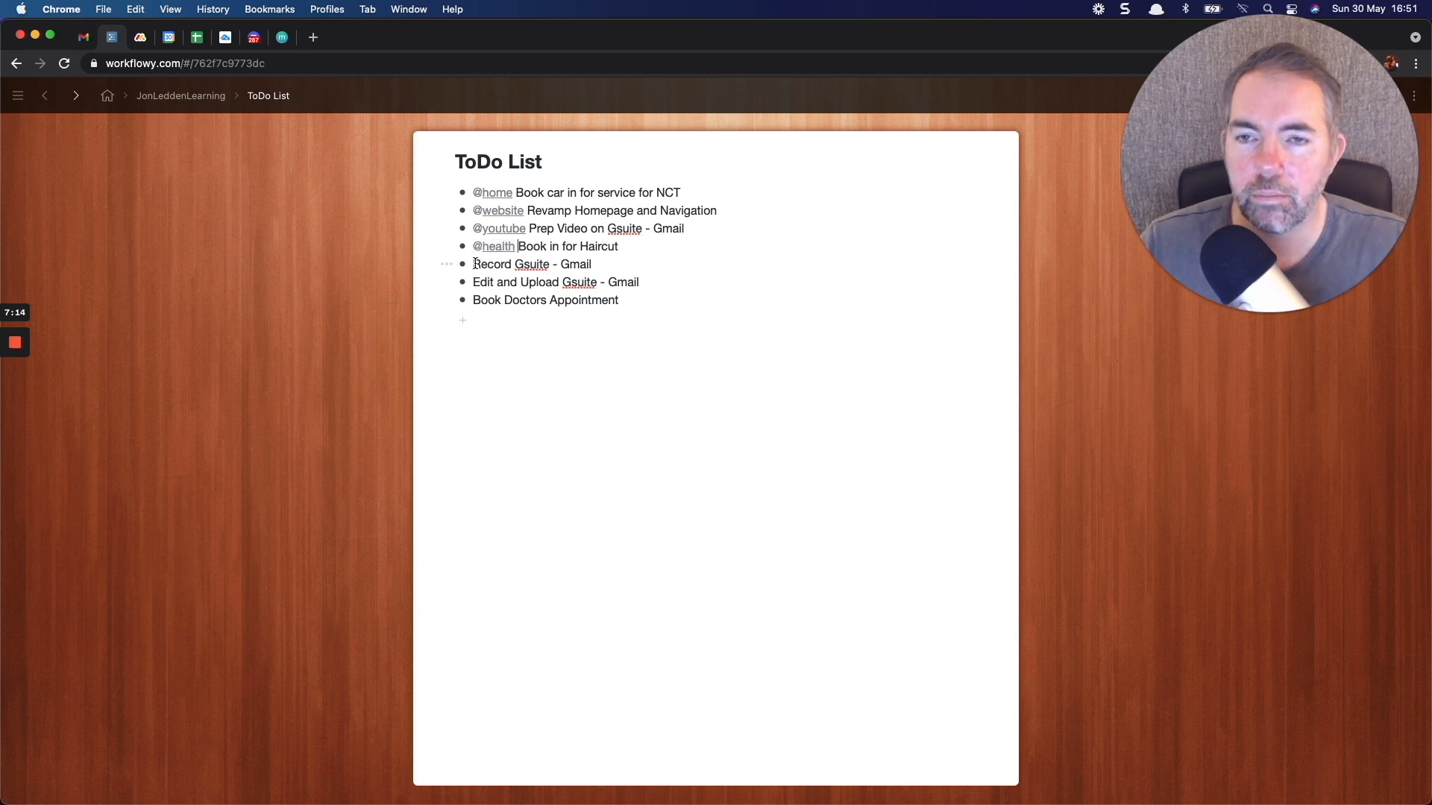
text(@y)
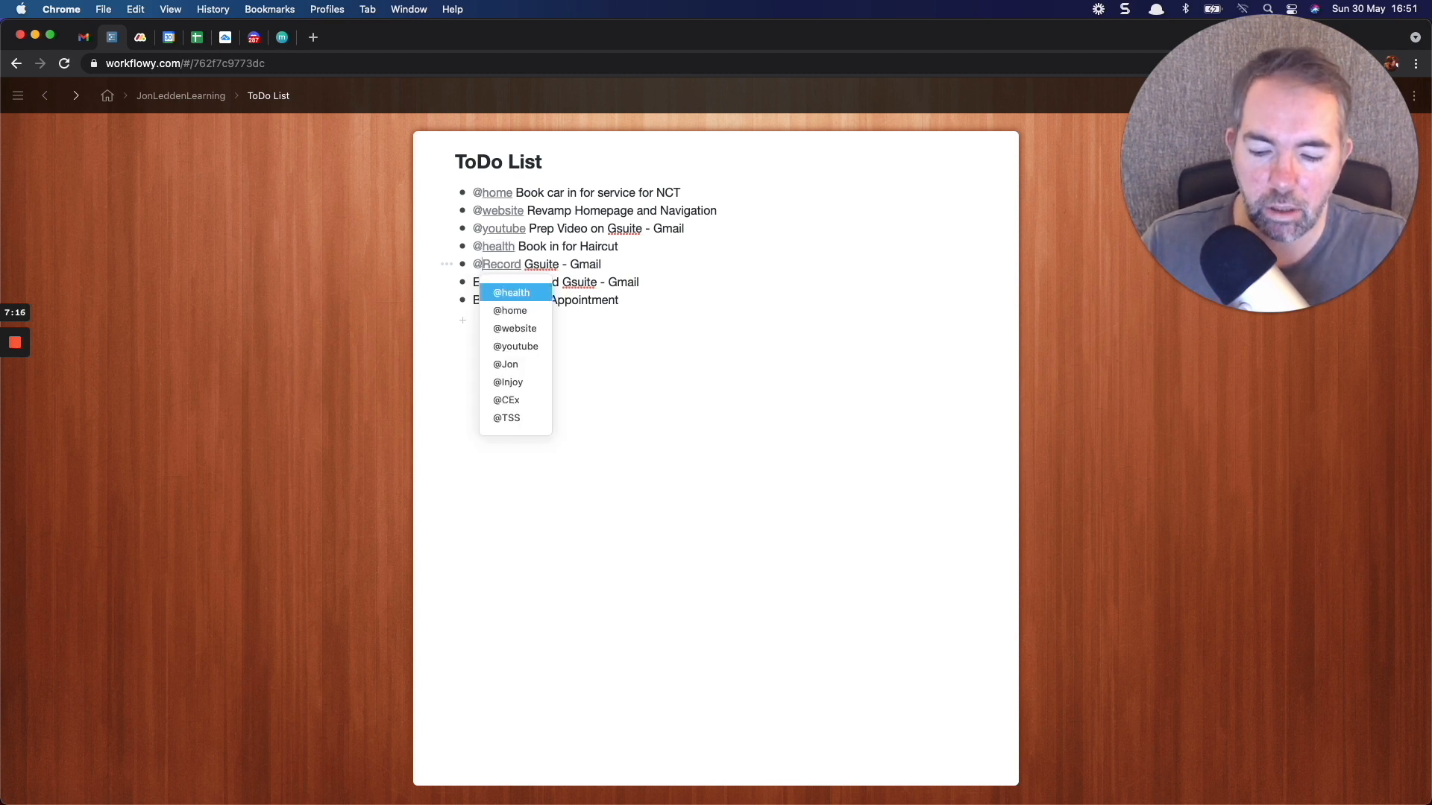
click(526, 293)
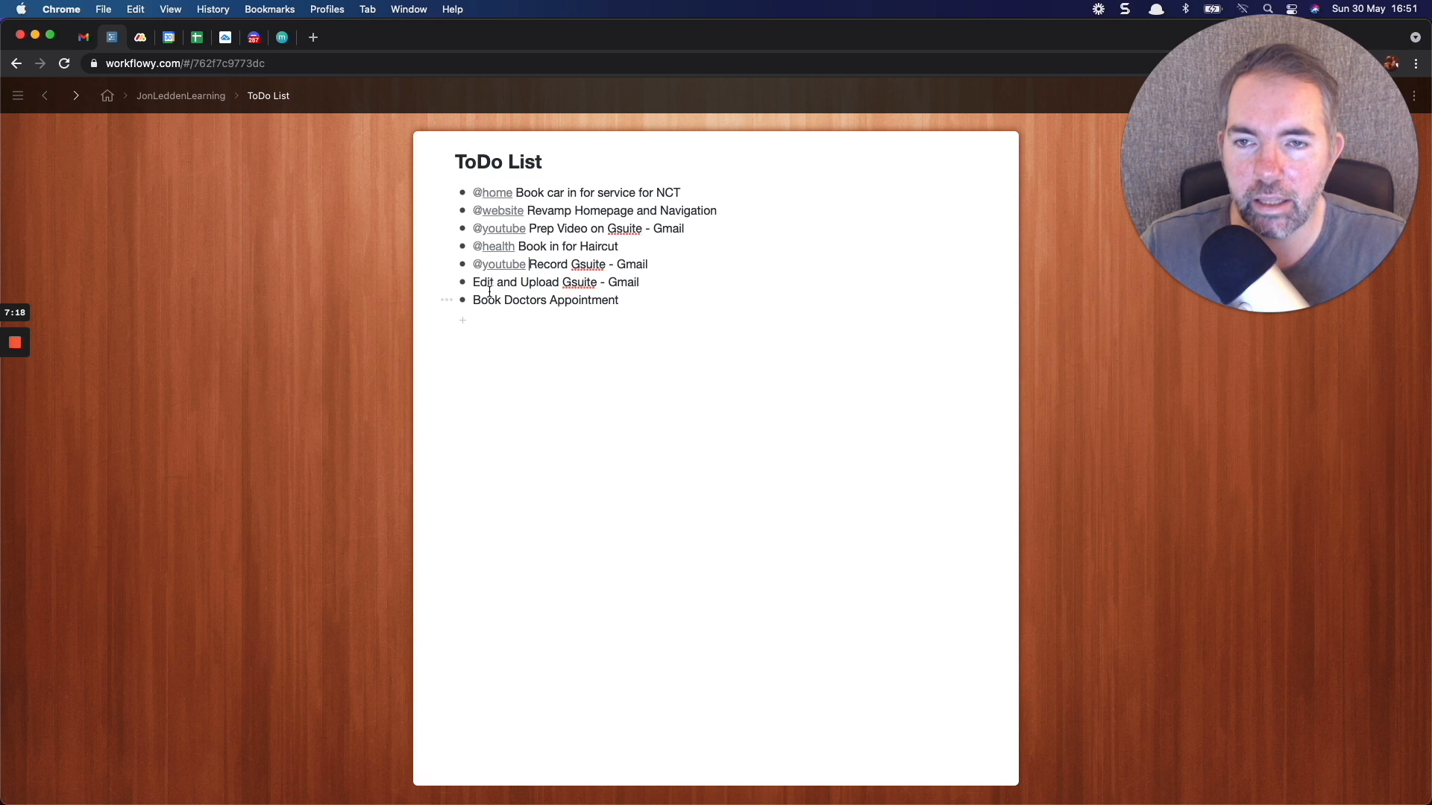
click(474, 284)
text(@you)
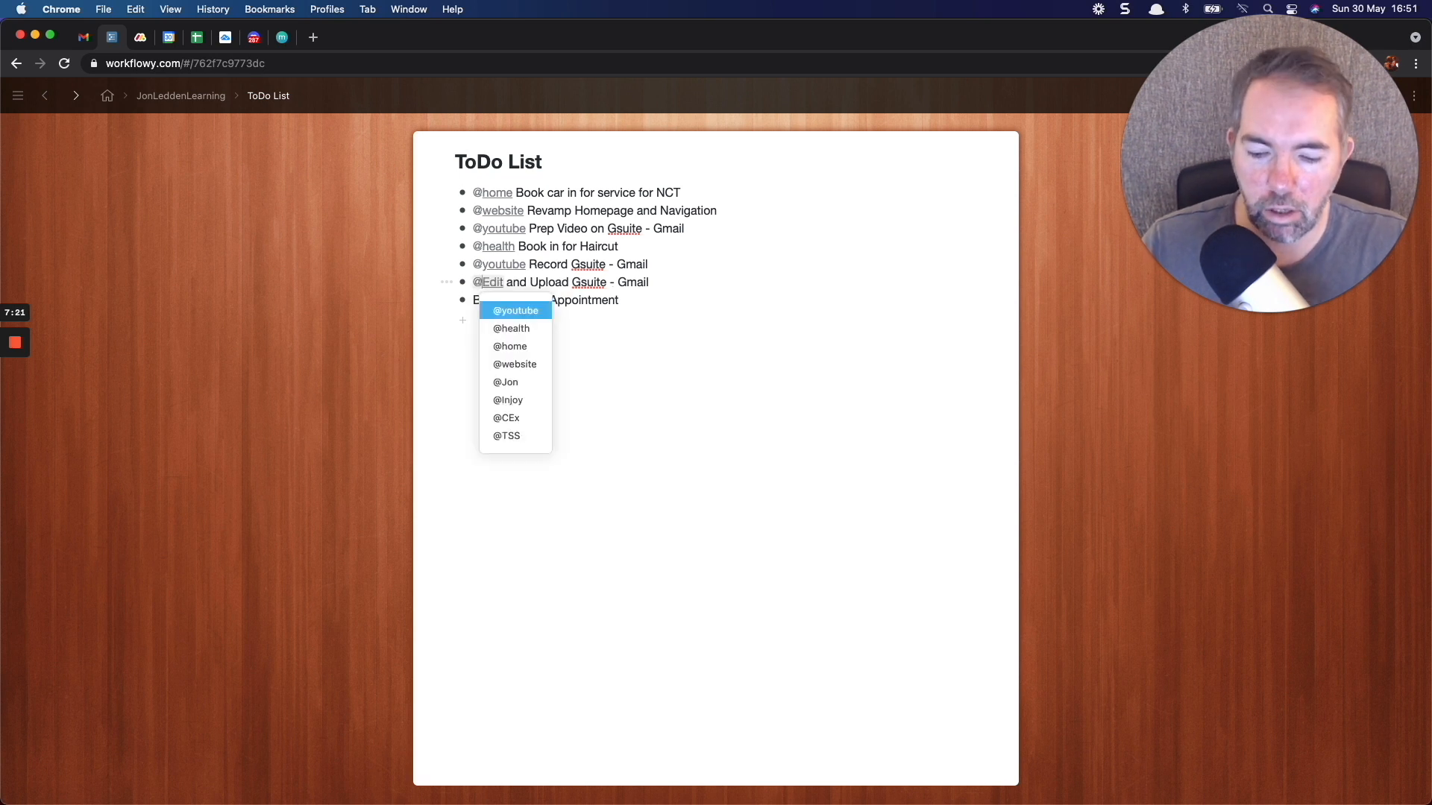
click(510, 311)
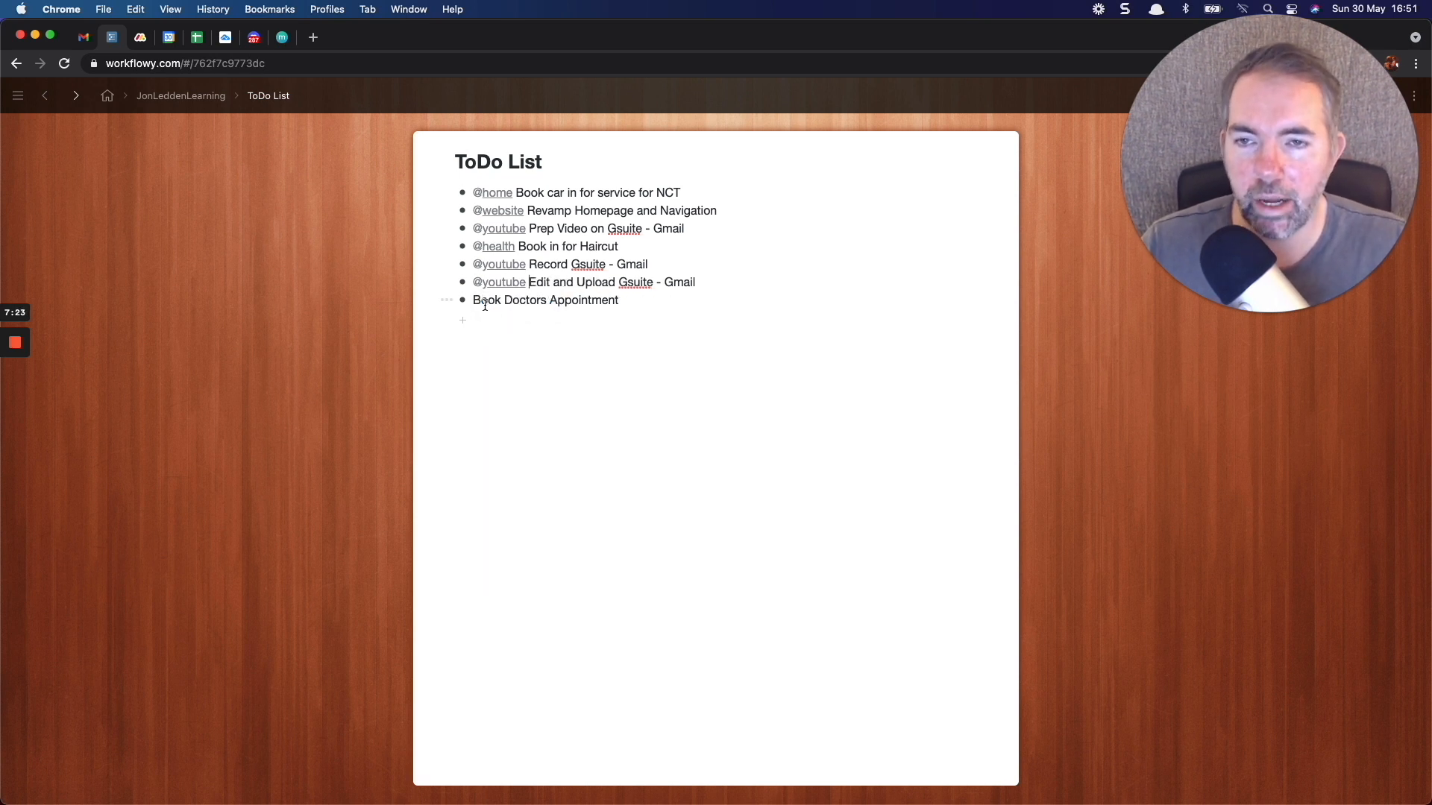
click(475, 300)
text(@he)
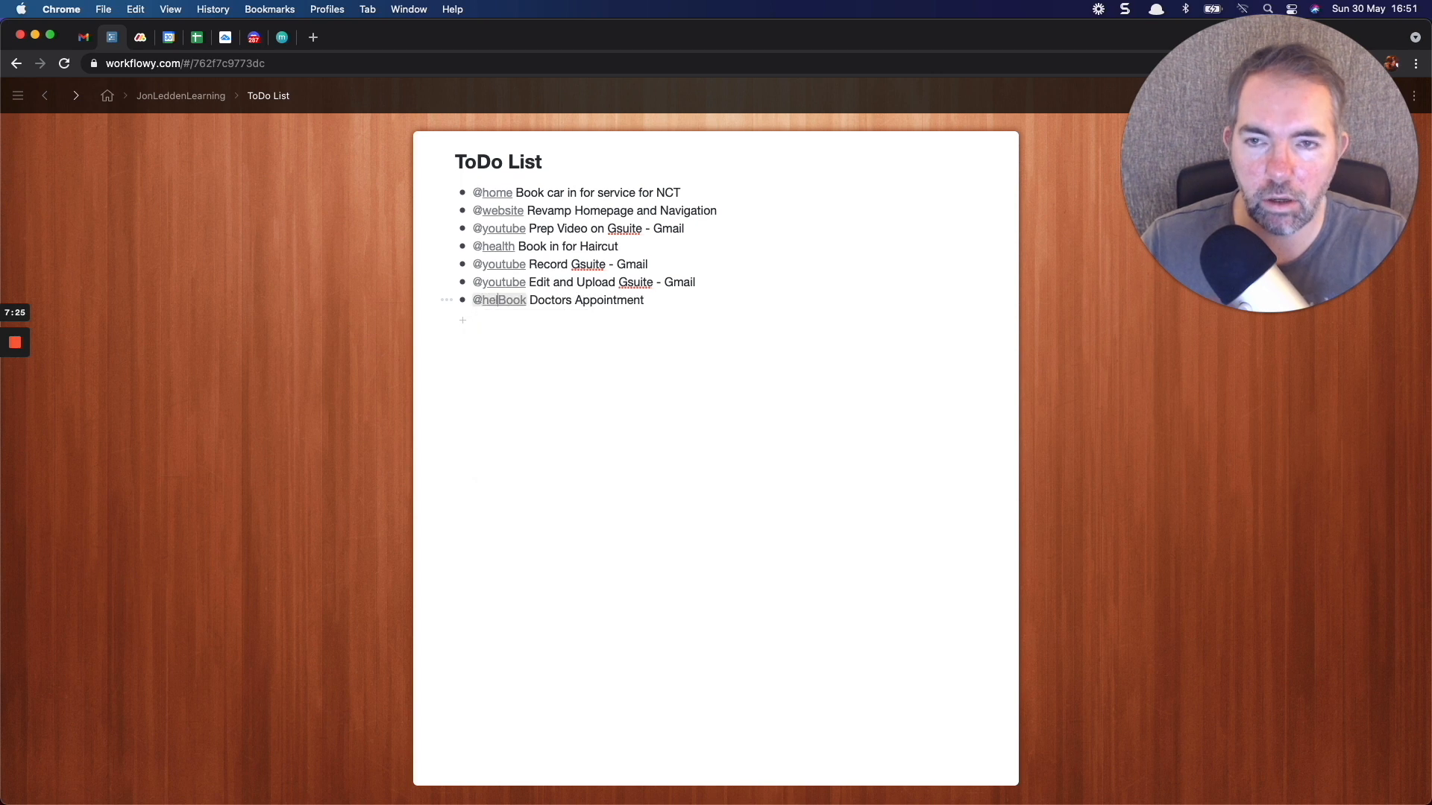
text(a)
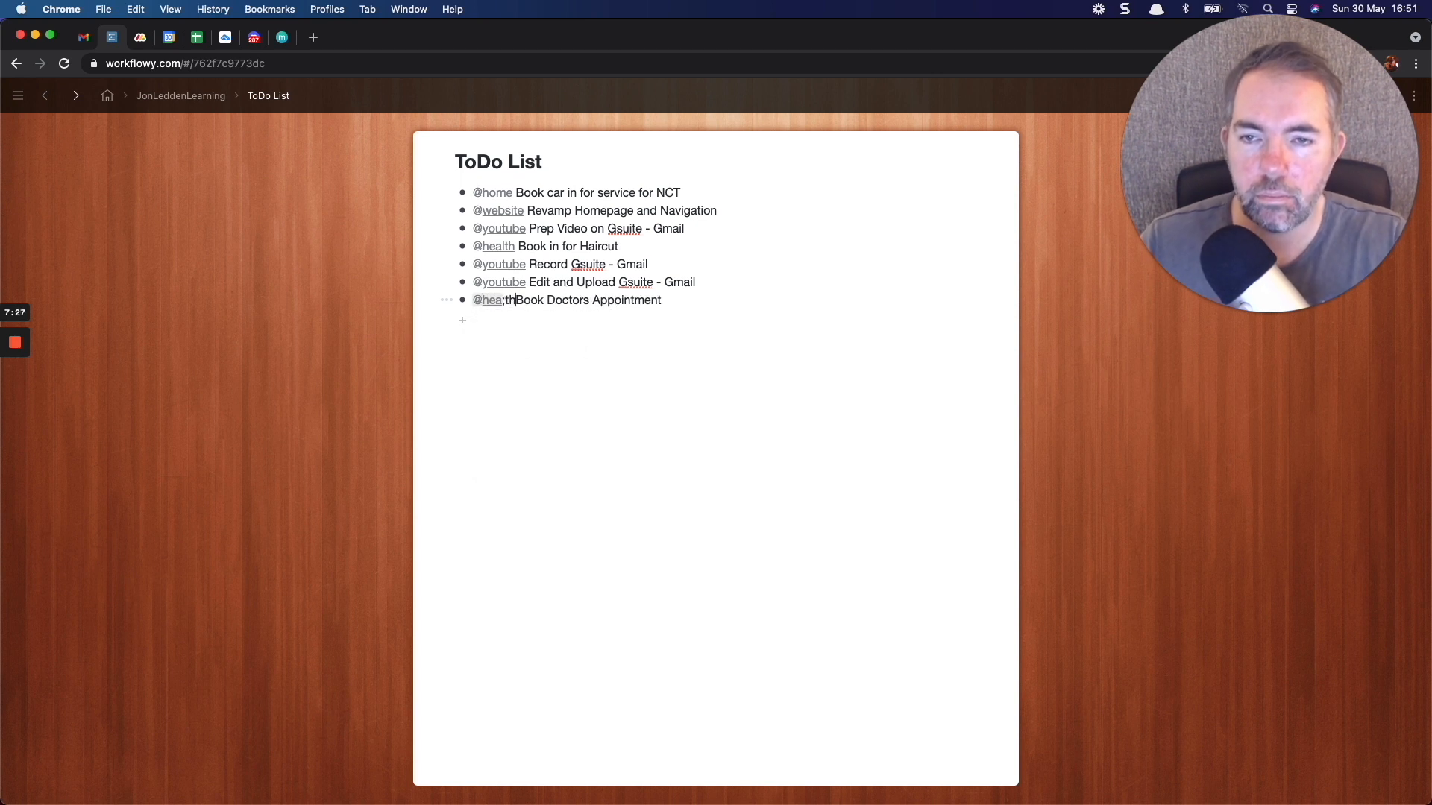
key(Return)
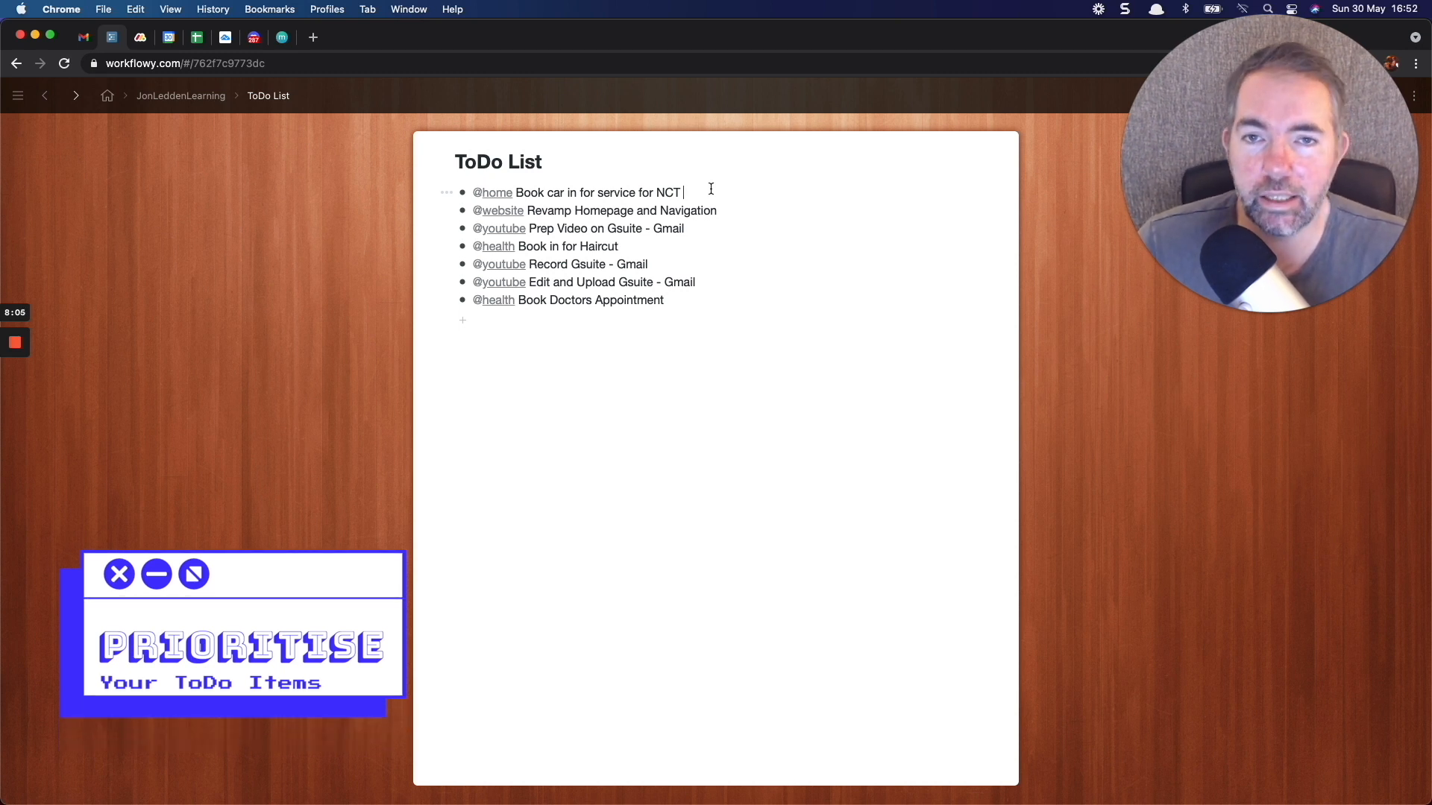
text(proirt)
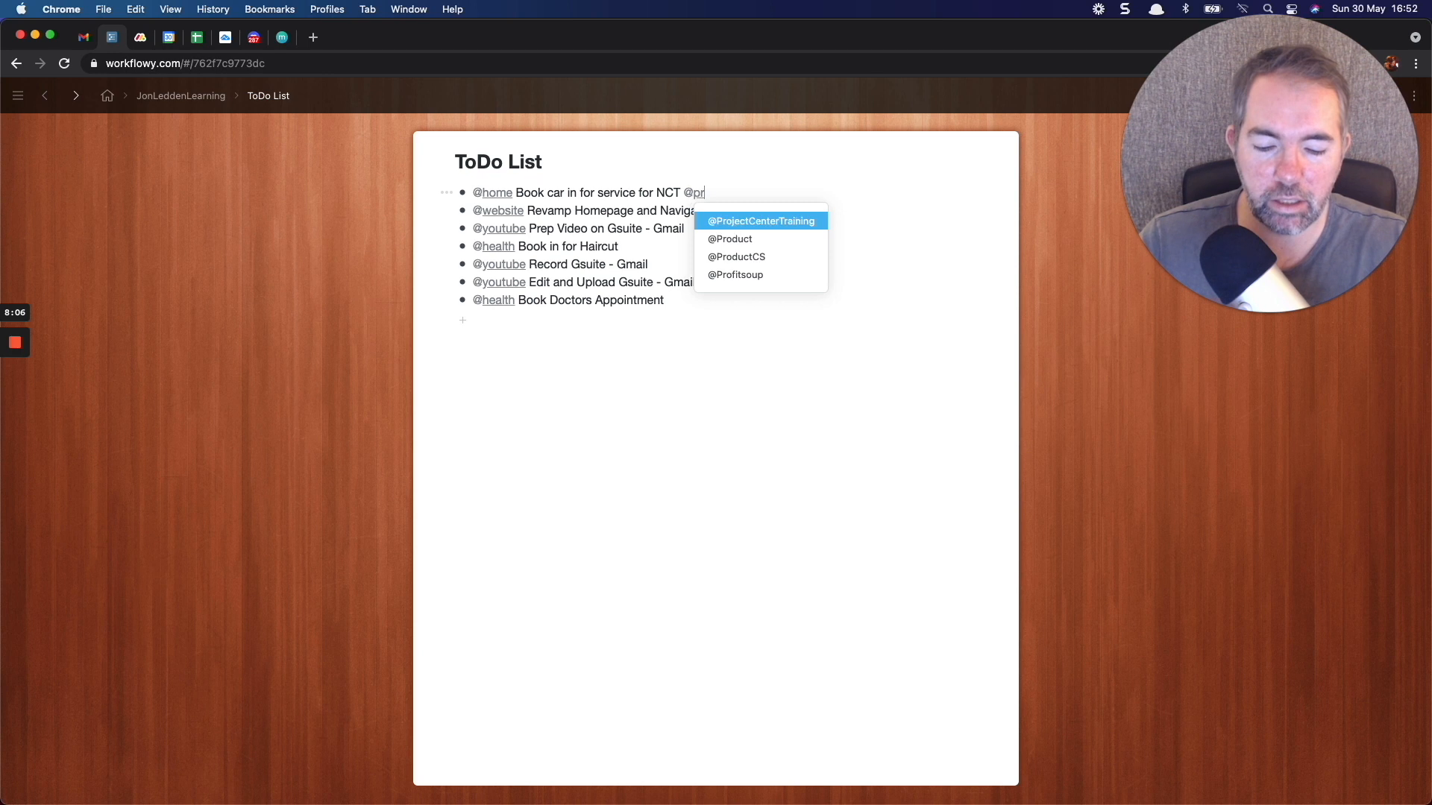
key(BackSpace)
key(BackSpace)
key(BackSpace)
key(BackSpace)
key(BackSpace)
key(BackSpace)
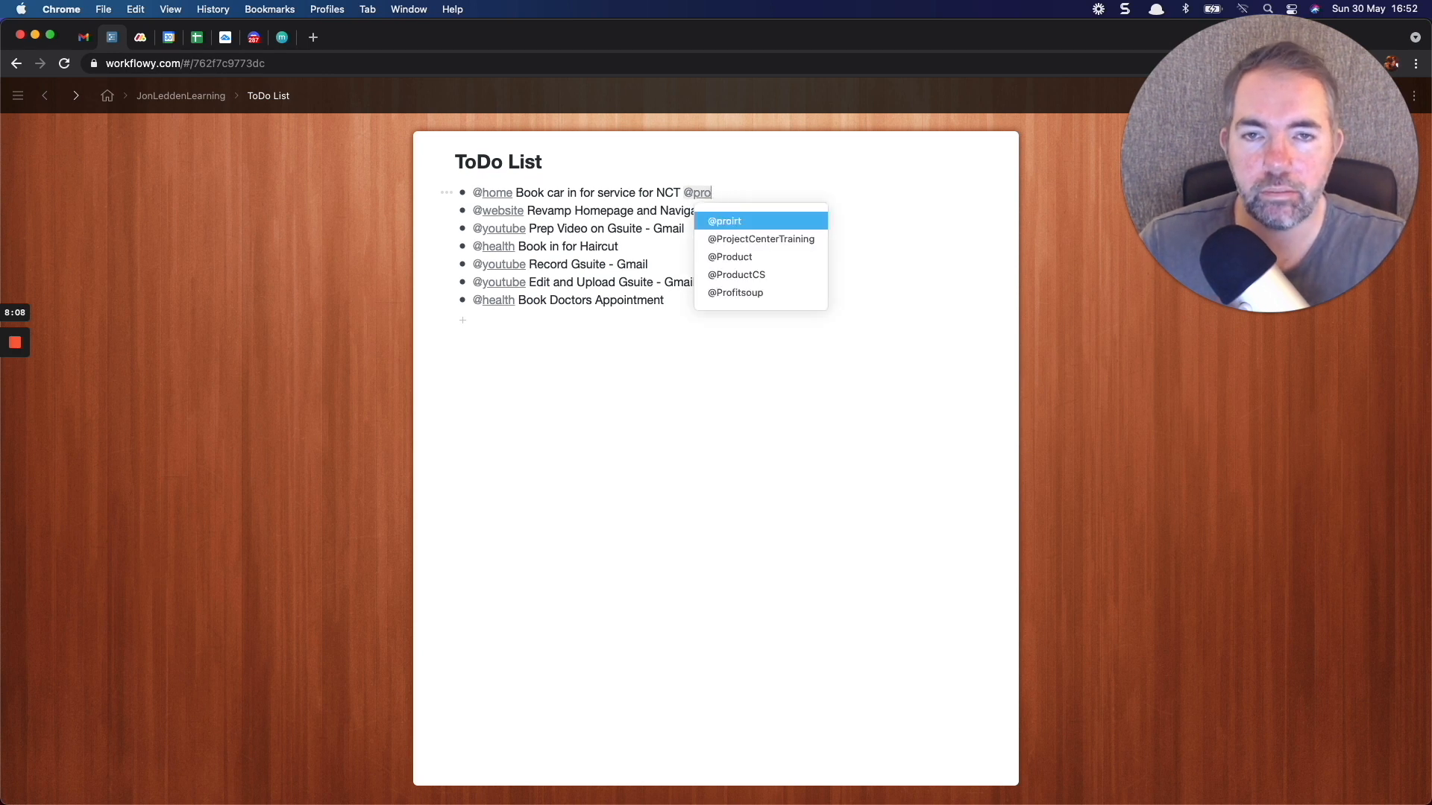
text(P1)
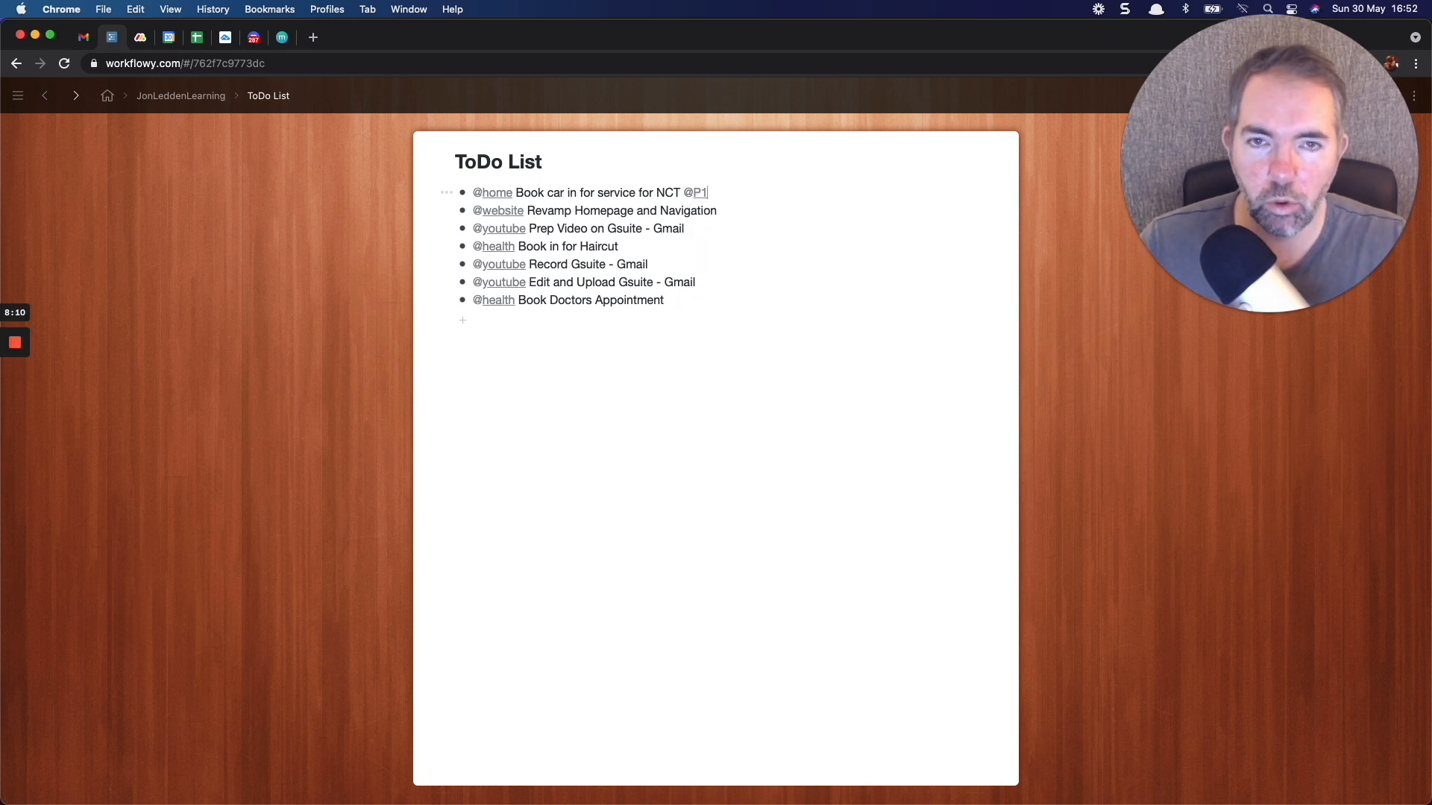
click(739, 215)
text(@P2)
click(738, 233)
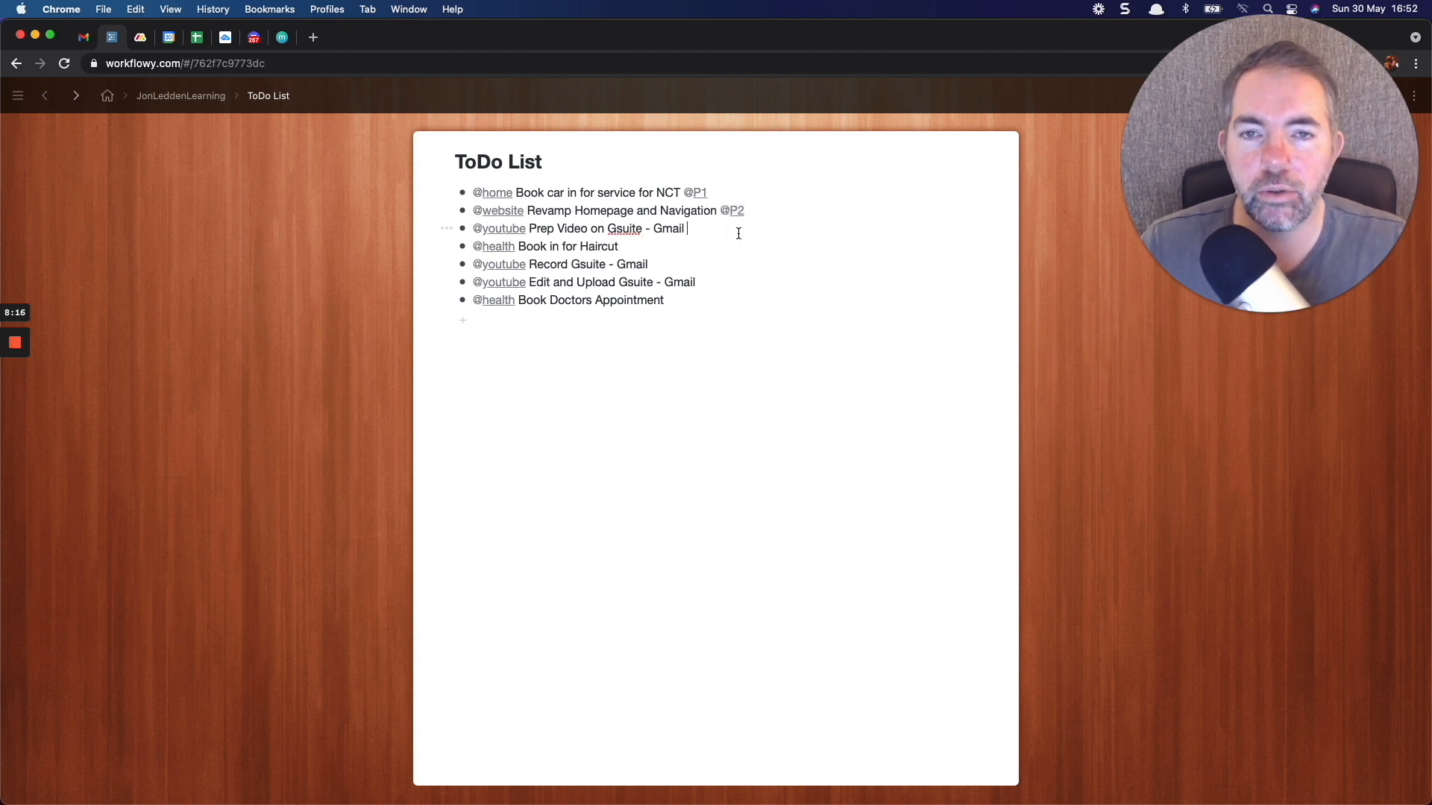
text(@P1)
click(704, 249)
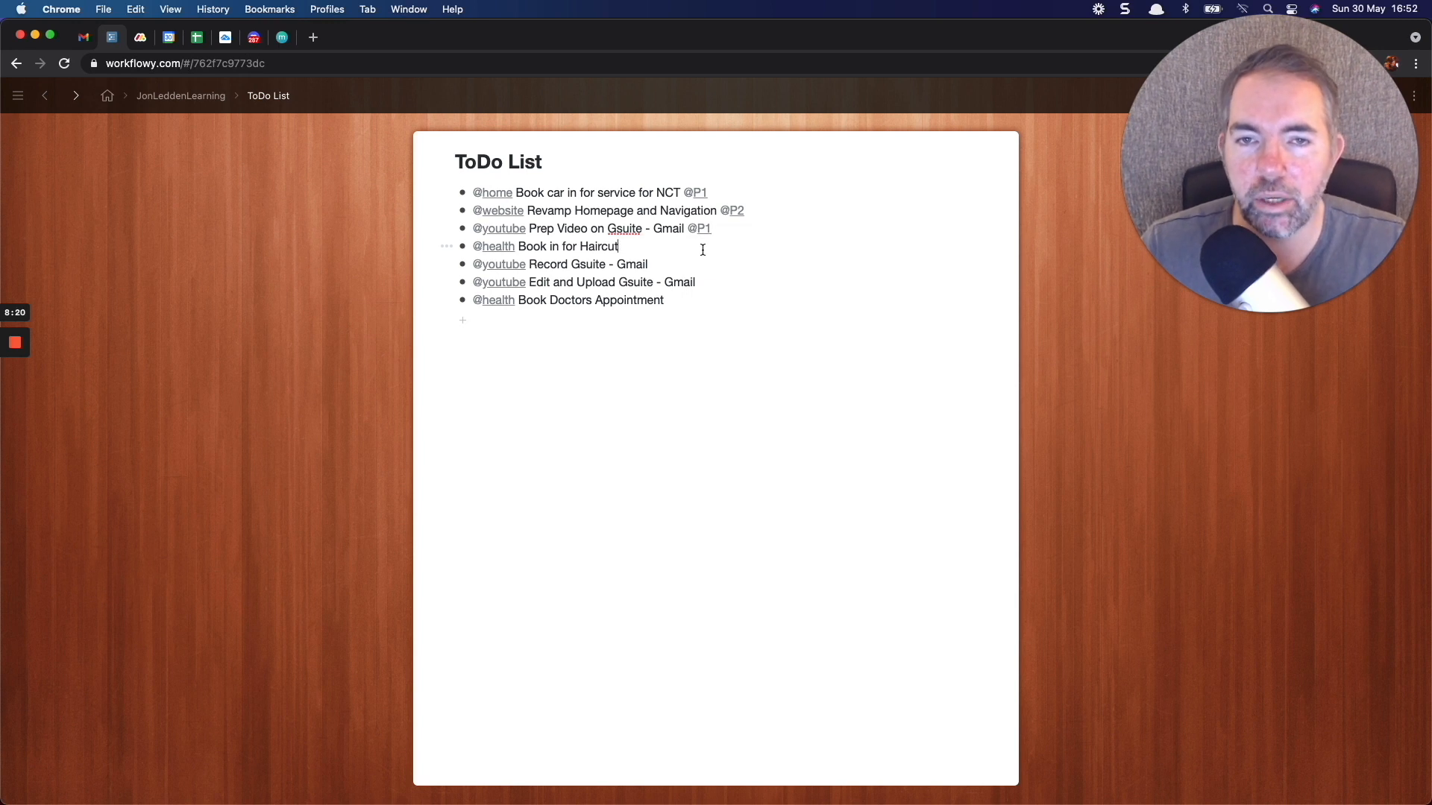
text(@P2)
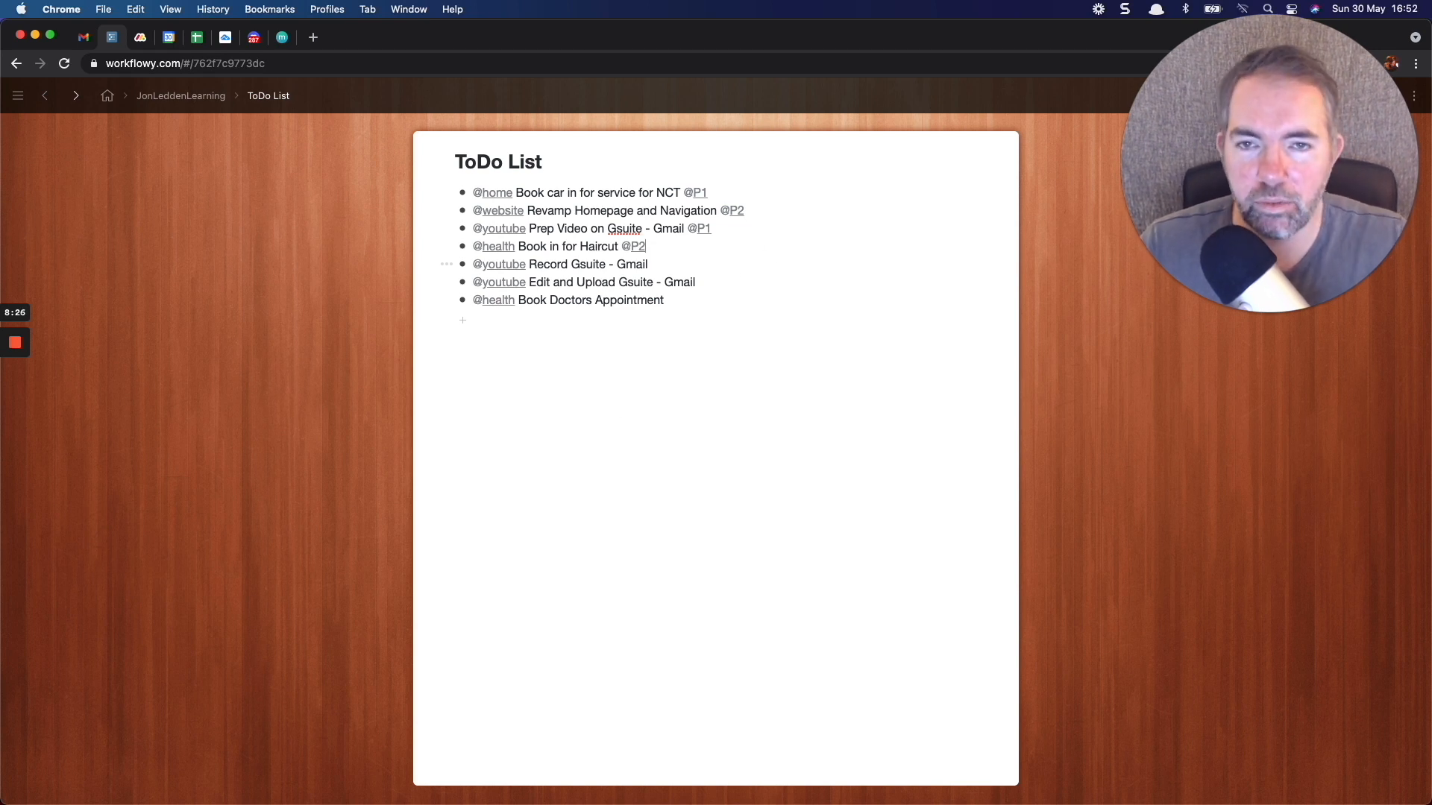
click(736, 267)
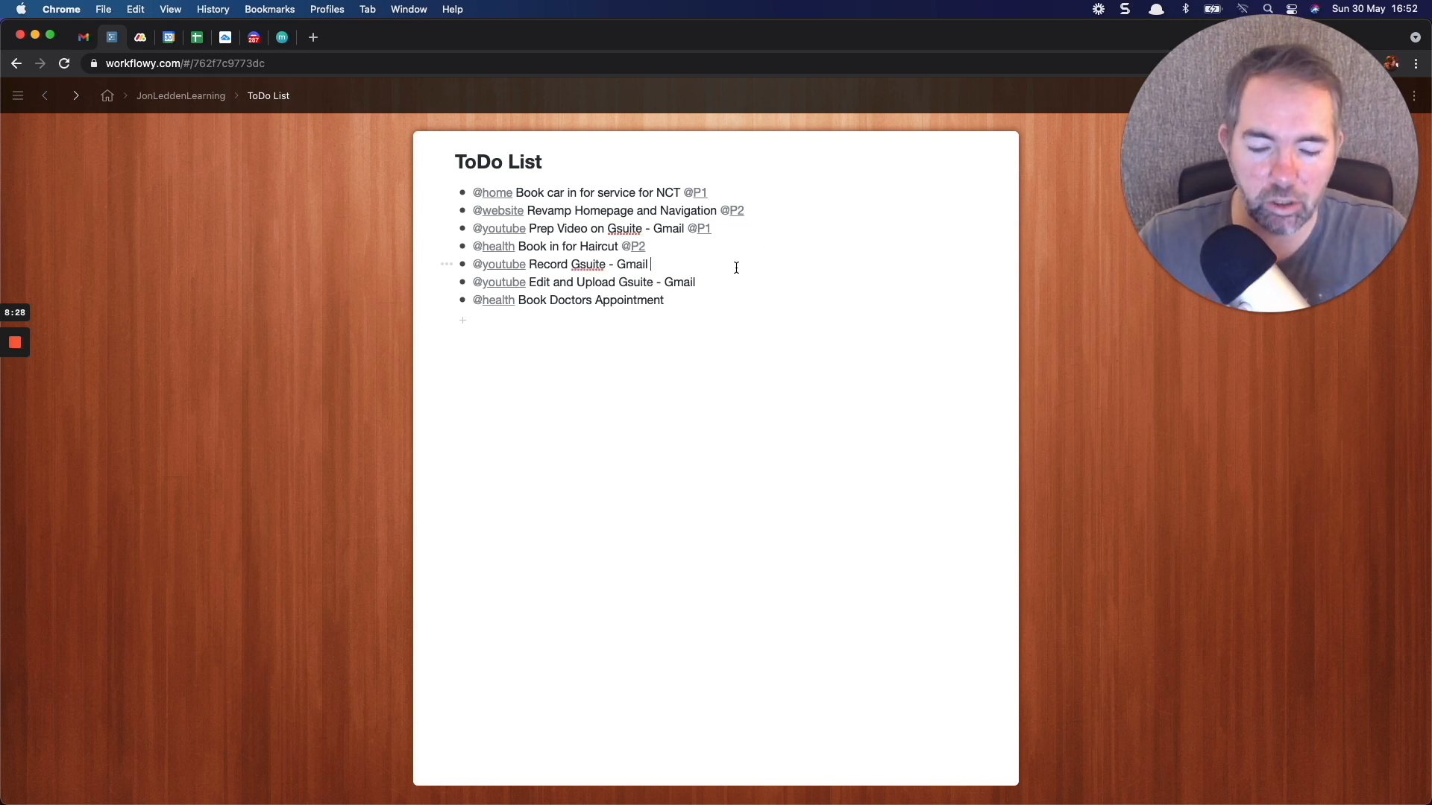
text(@)
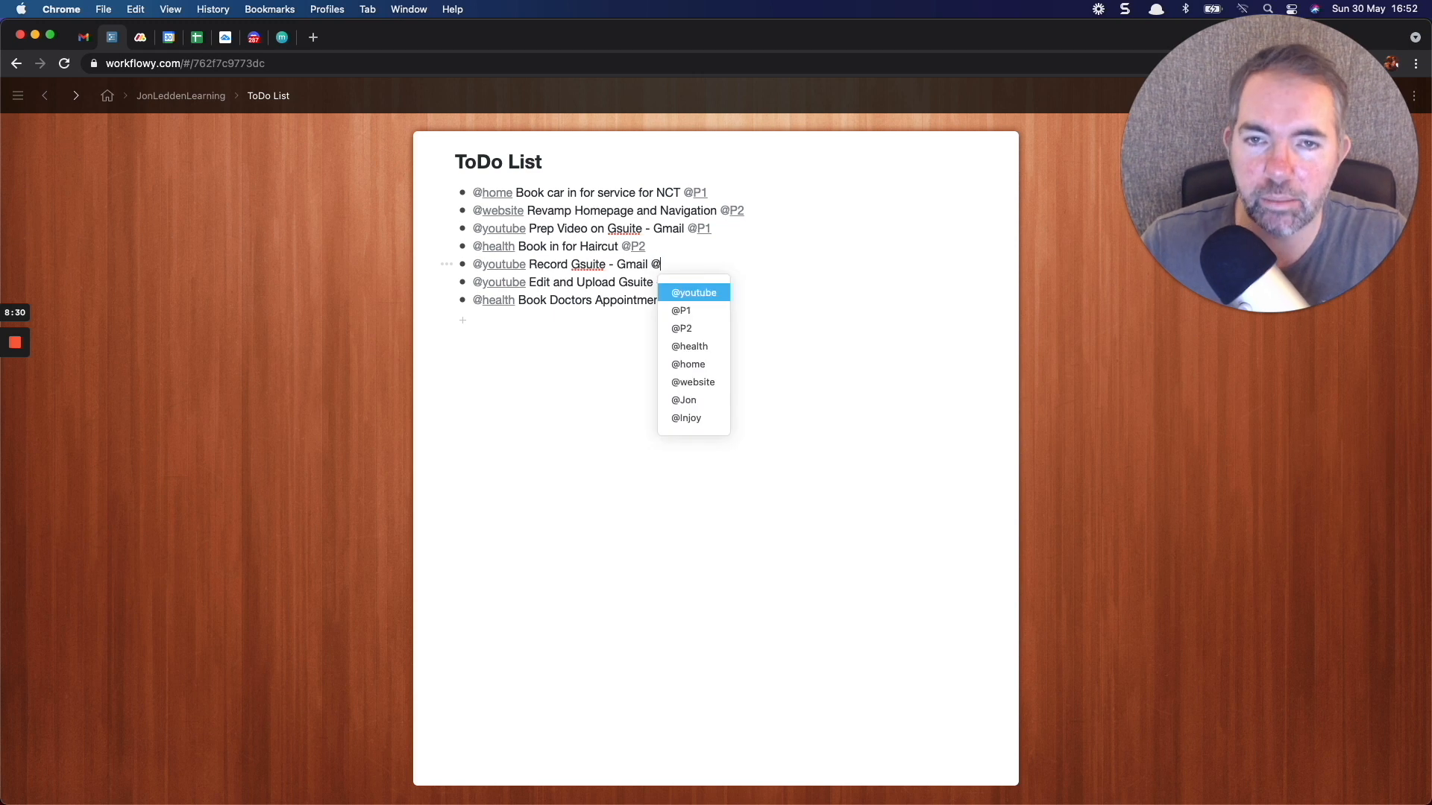
text(P)
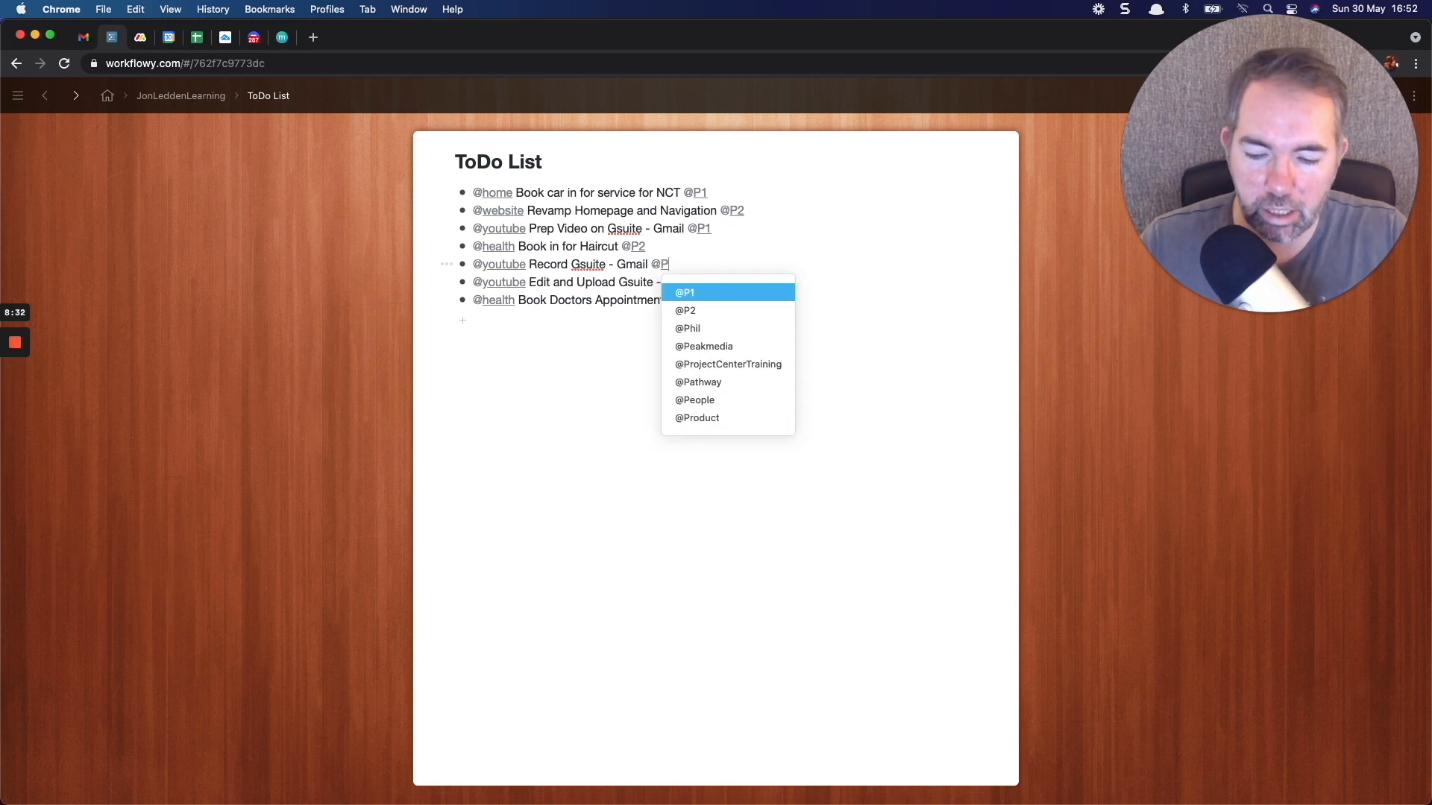
key(Return)
click(764, 276)
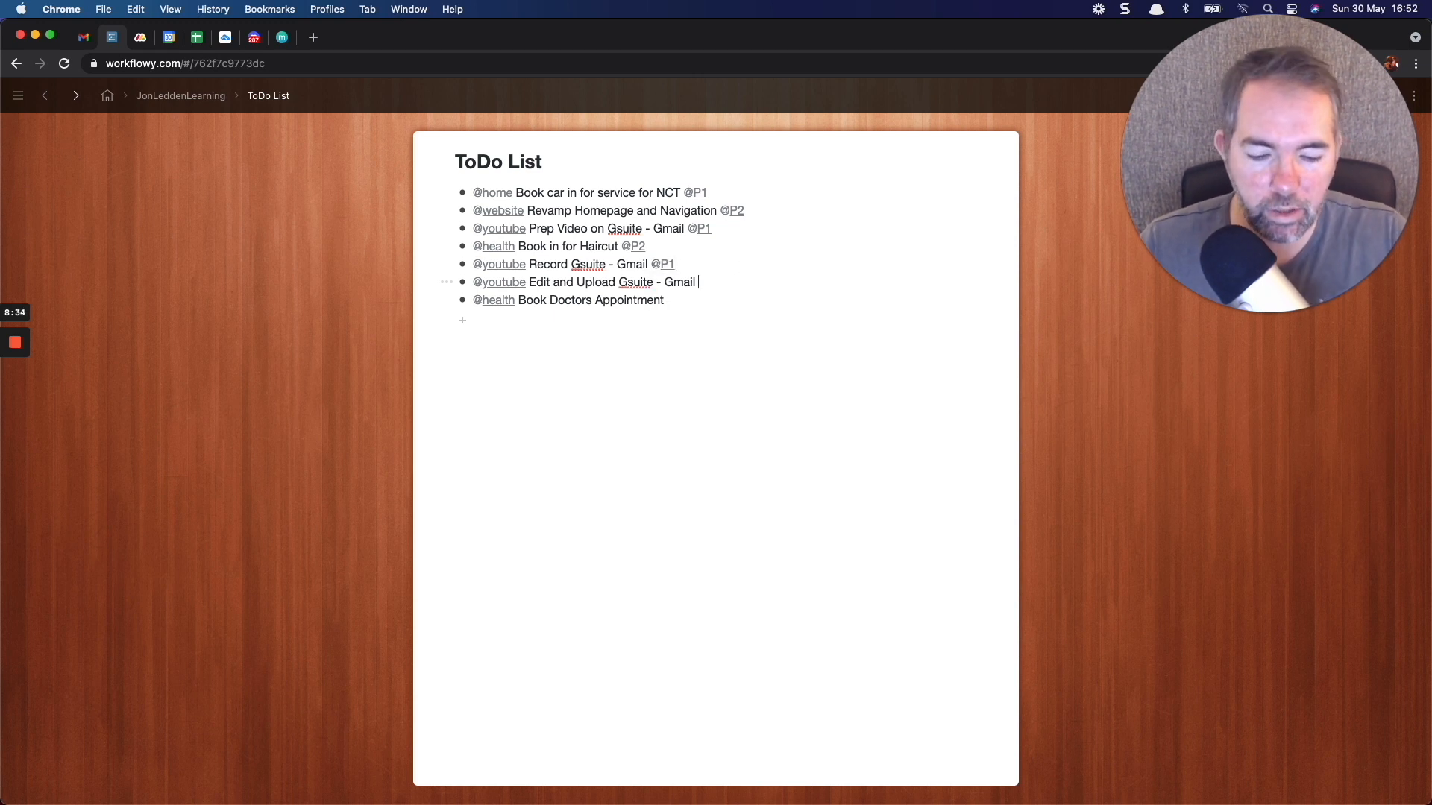
text(@p1)
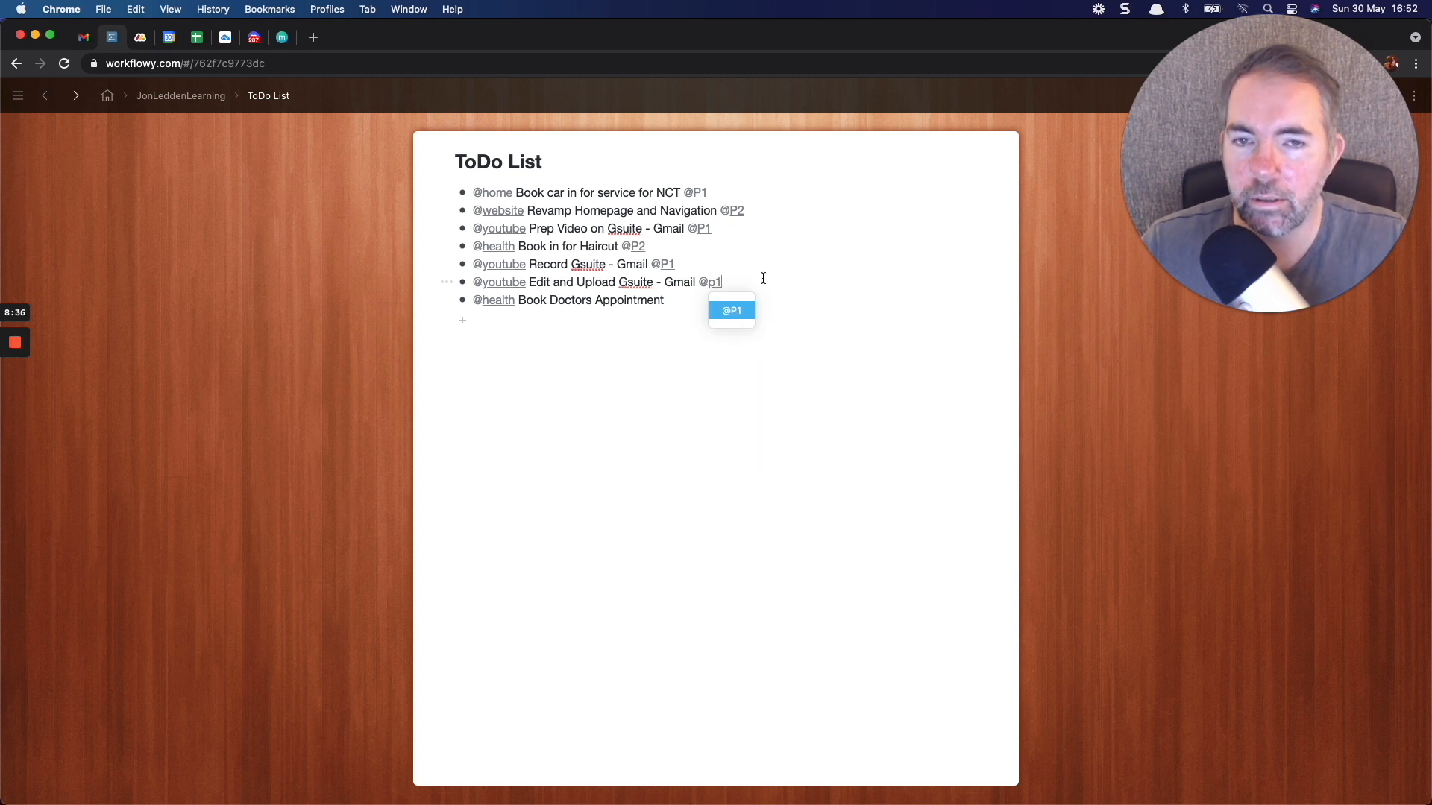
key(BackSpace)
key(Return)
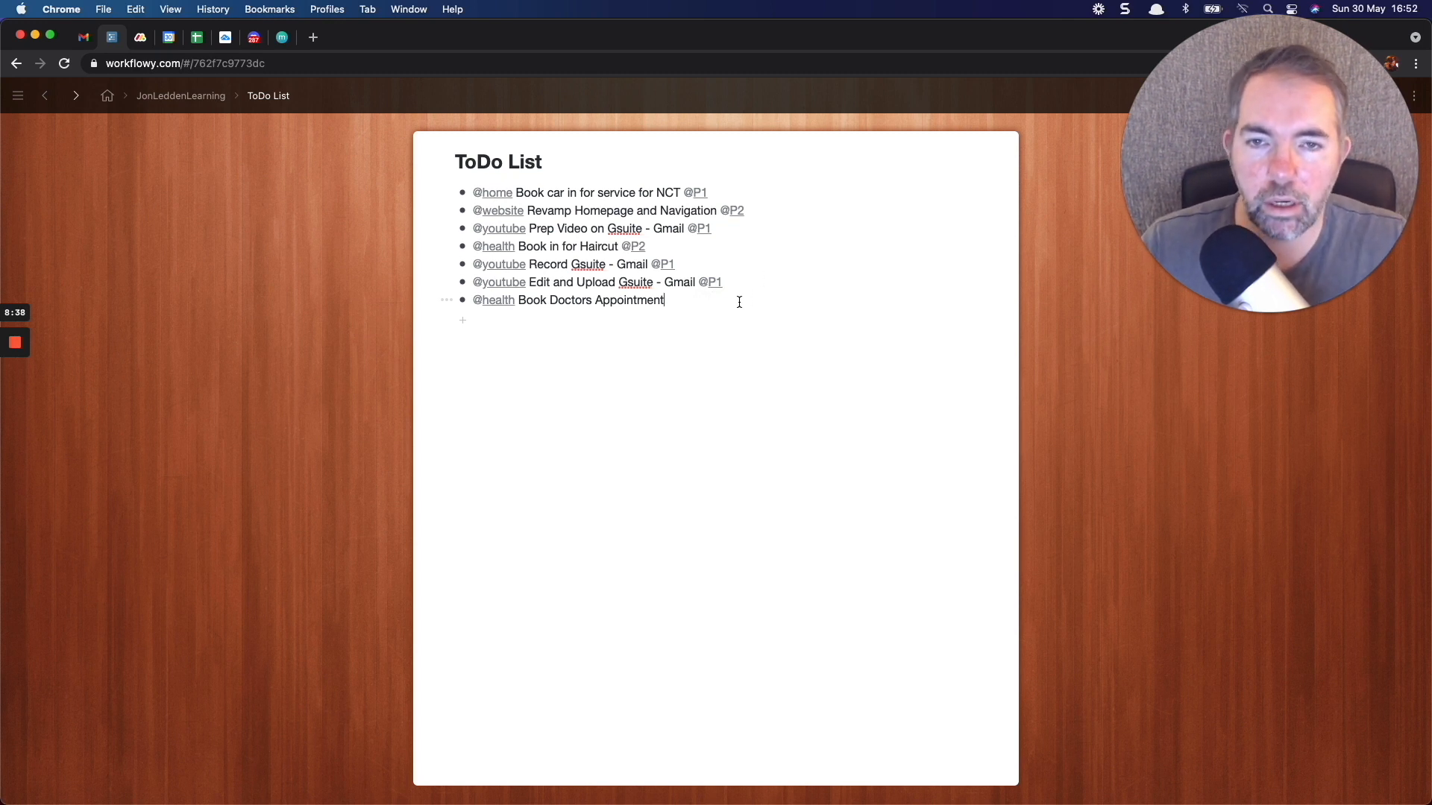
text(@)
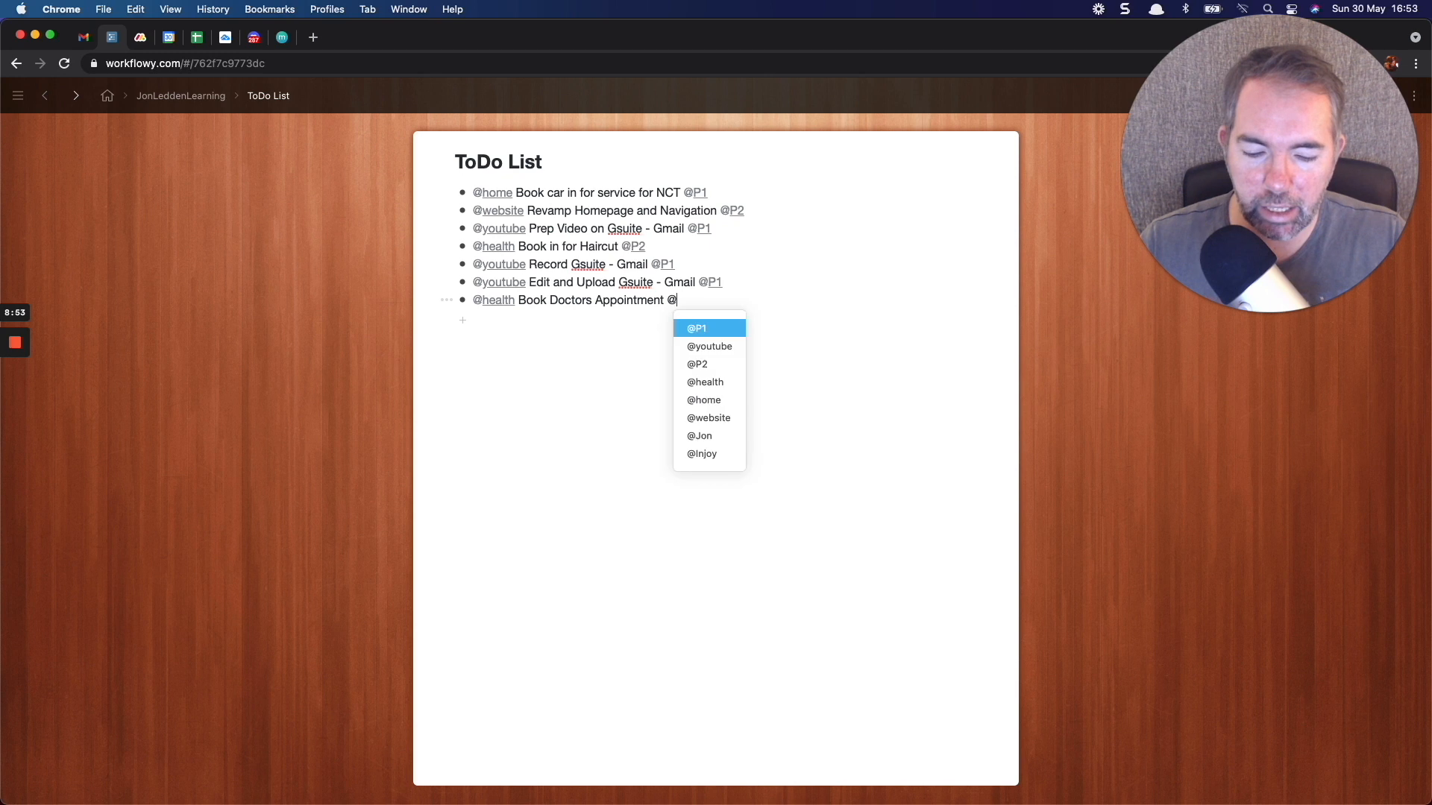
key(Return)
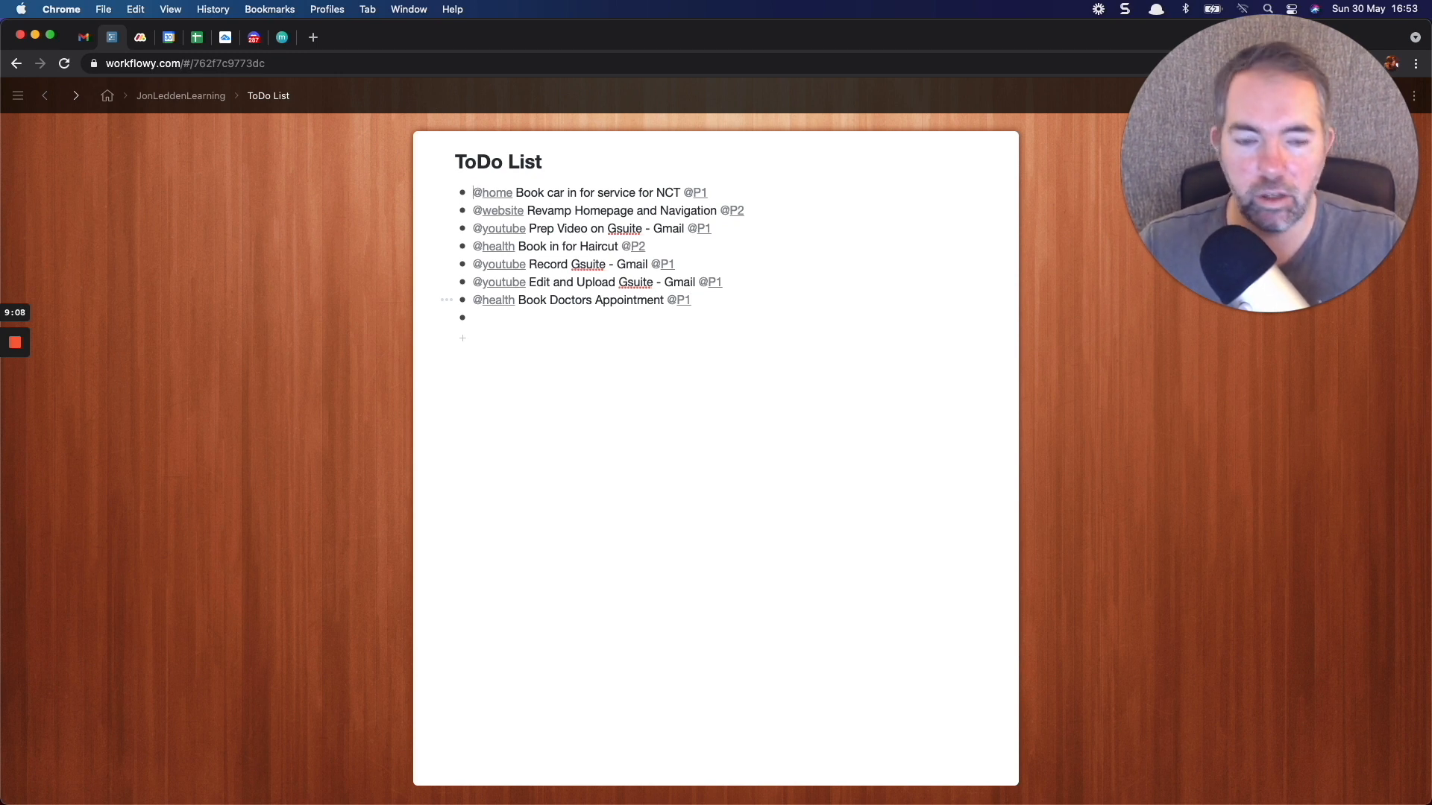
- Add a "Tasks to Schedule" heading above the car service item and nest all existing list items beneath it
key(Return)
text(T)
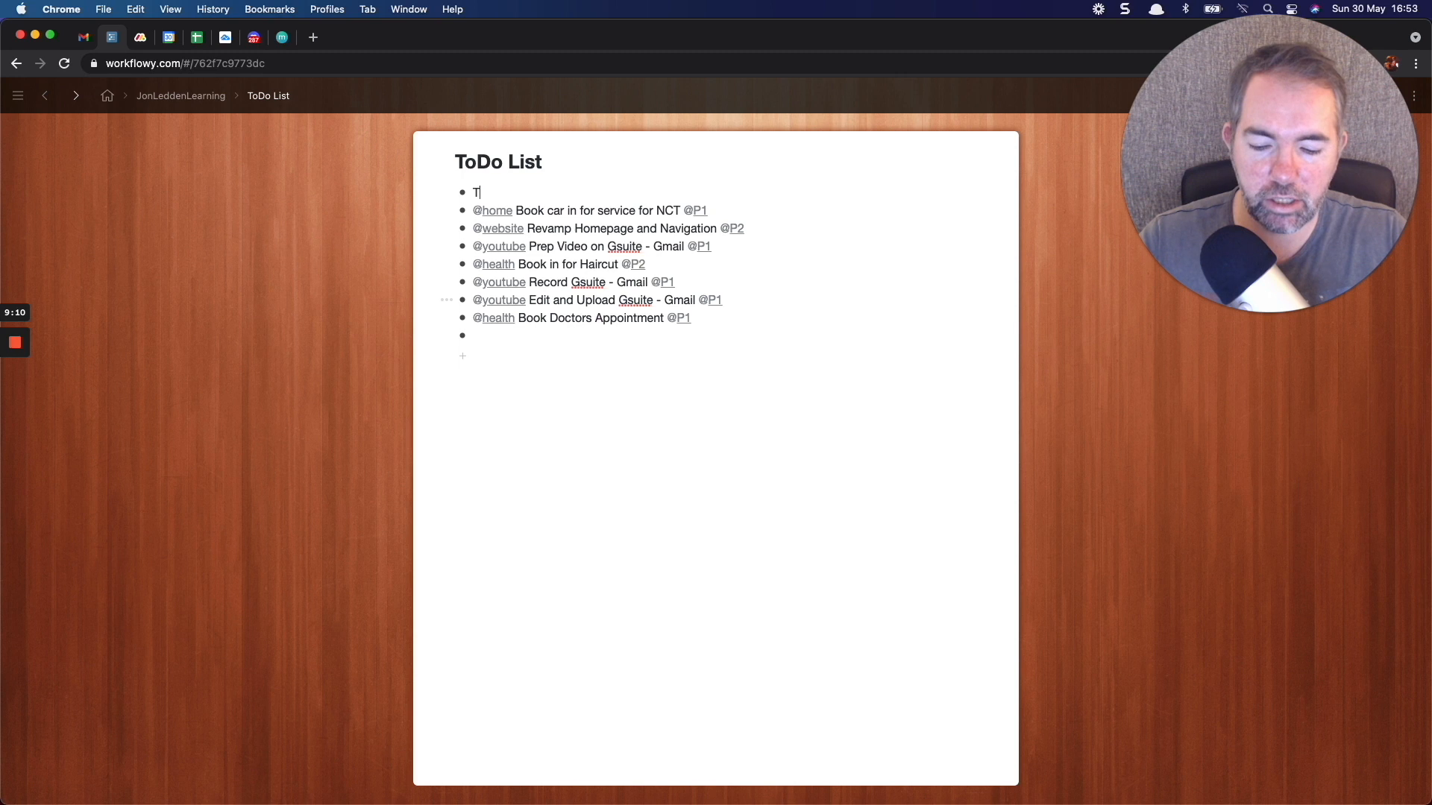
text(asks to Schedule)
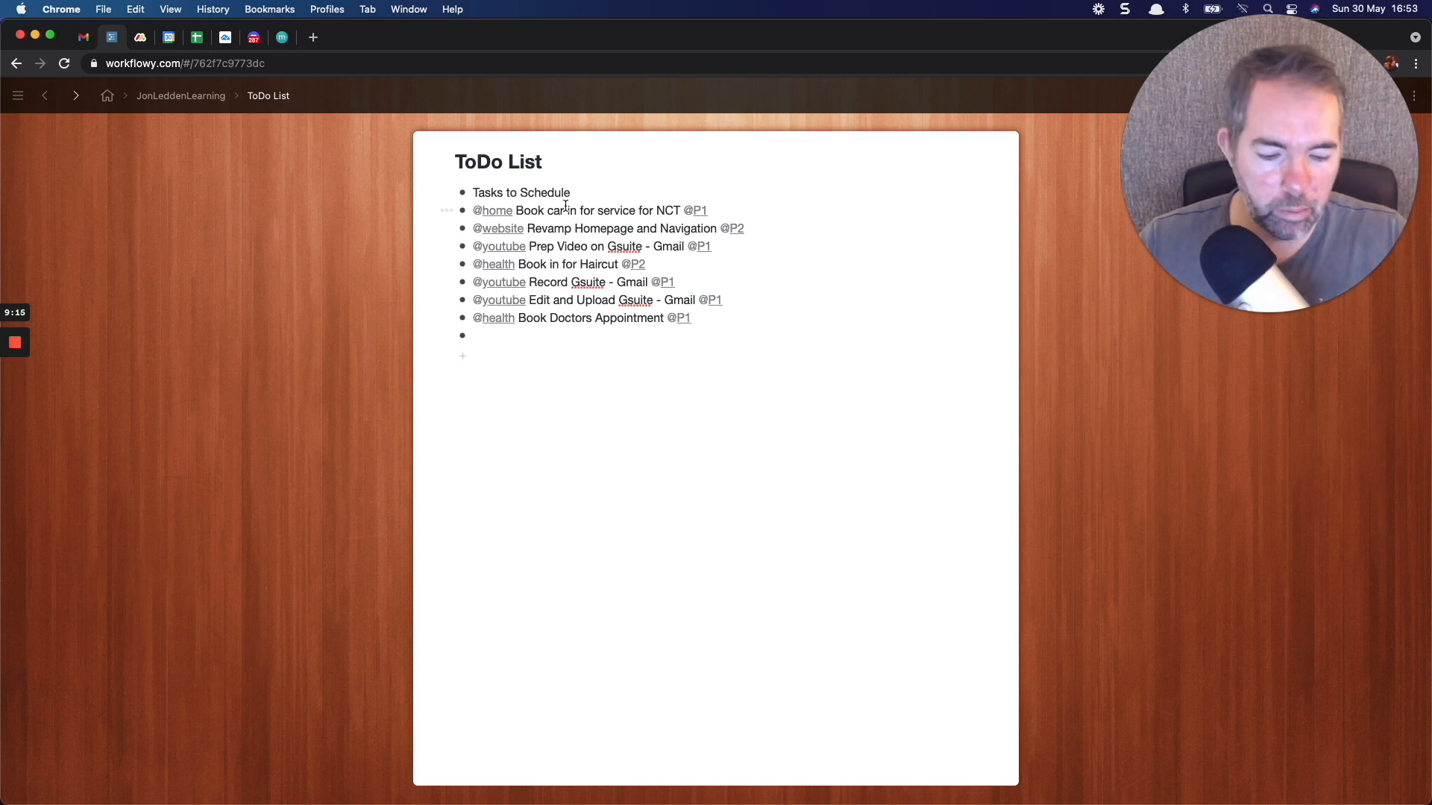
key(Down)
key(alt+Left)
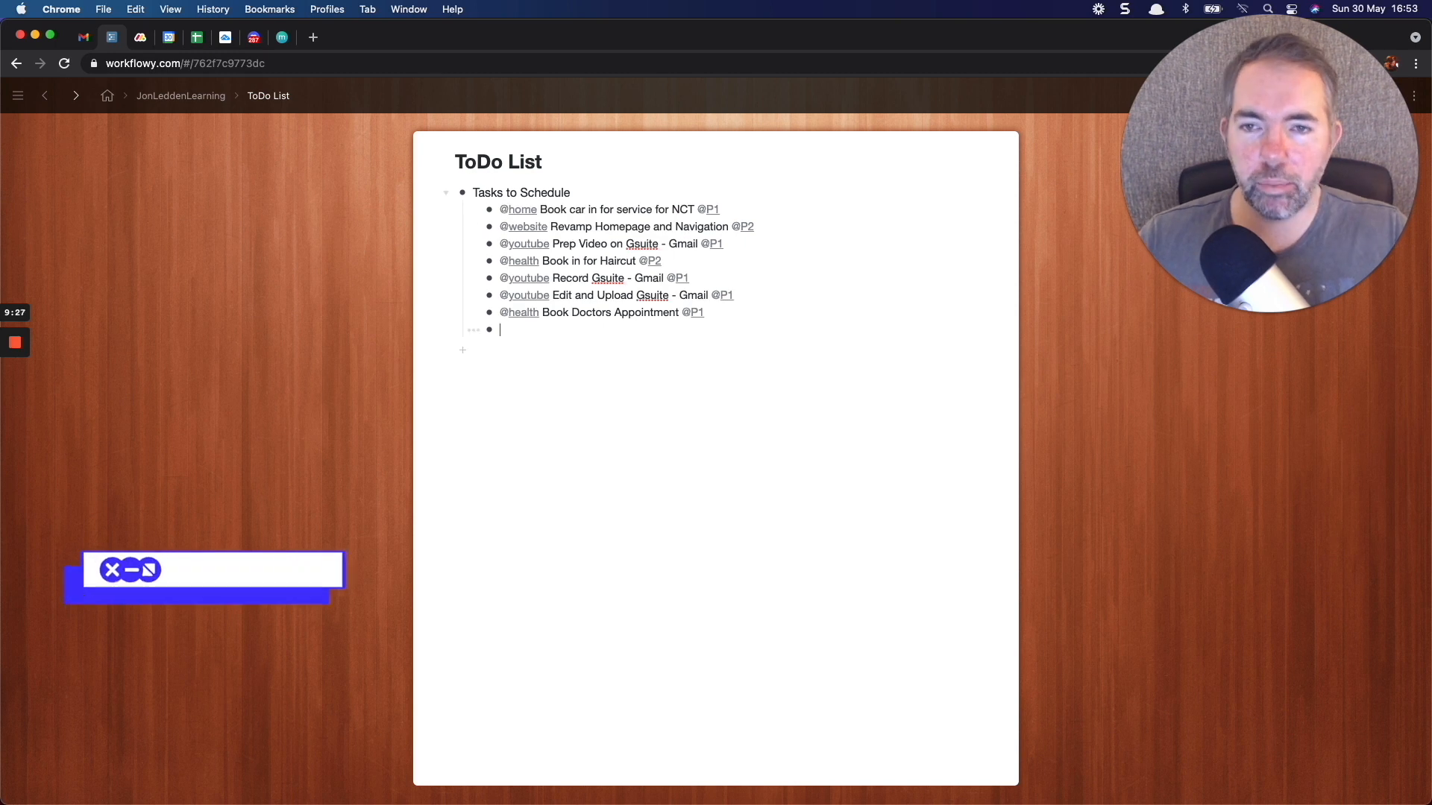
- Turn the empty last bullet into a top-level "Quick Tasks" heading below the Tasks to Schedule group
key(shift+Tab)
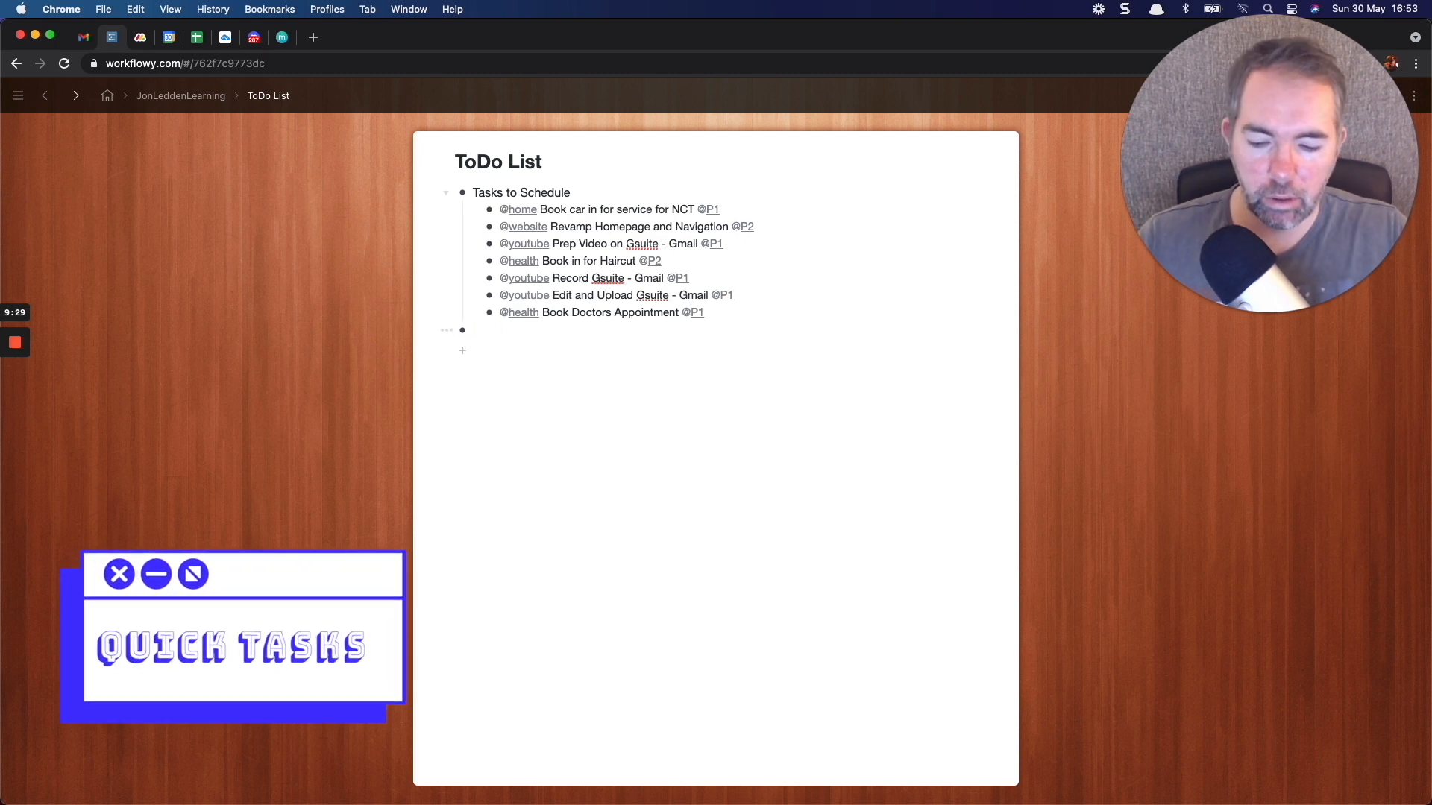
text(Quick Ta)
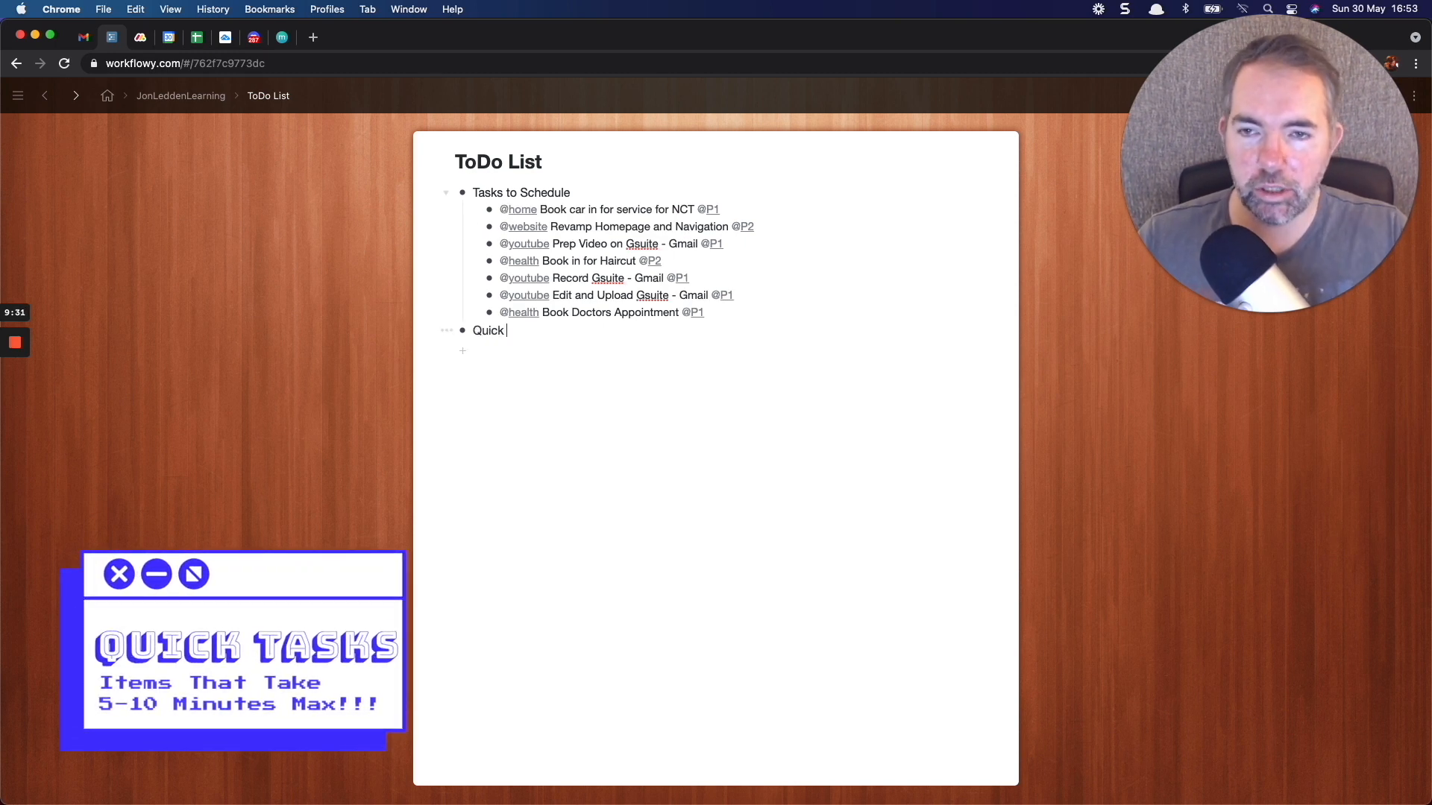
text(sks)
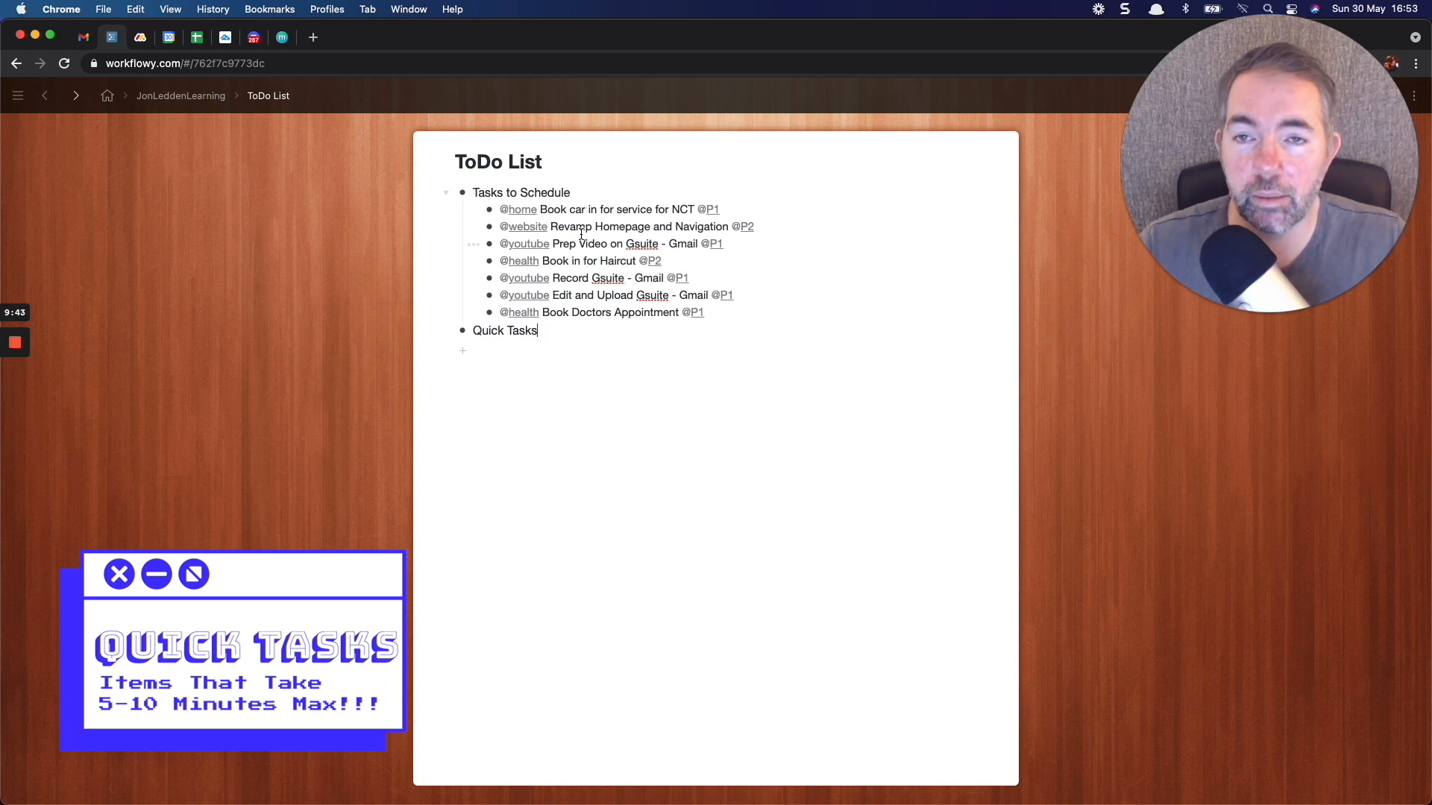
- Move the car service, Book Doctors Appointment and Book in for Haircut items under Quick Tasks, in that order
drag(490, 209, 498, 358)
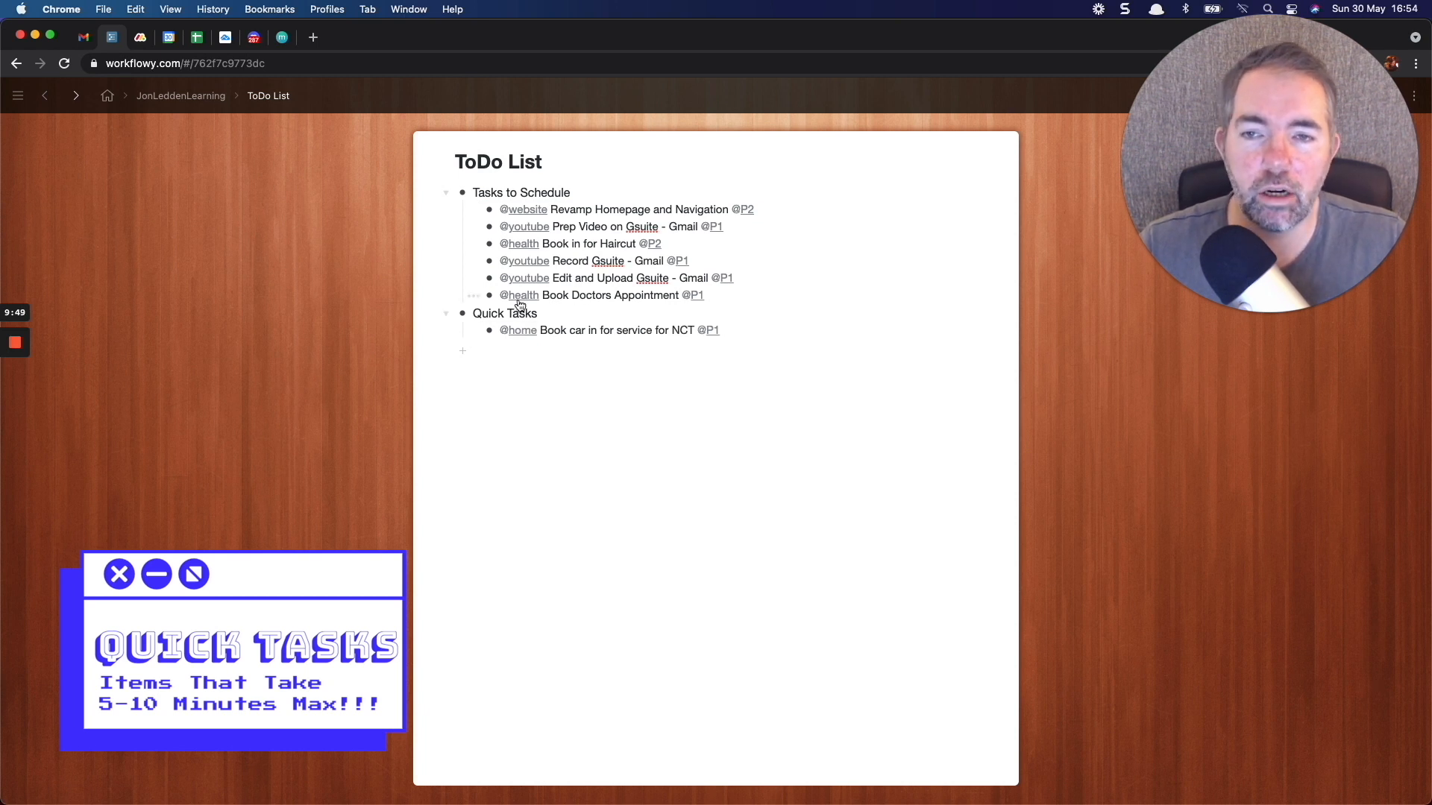
drag(490, 296, 490, 346)
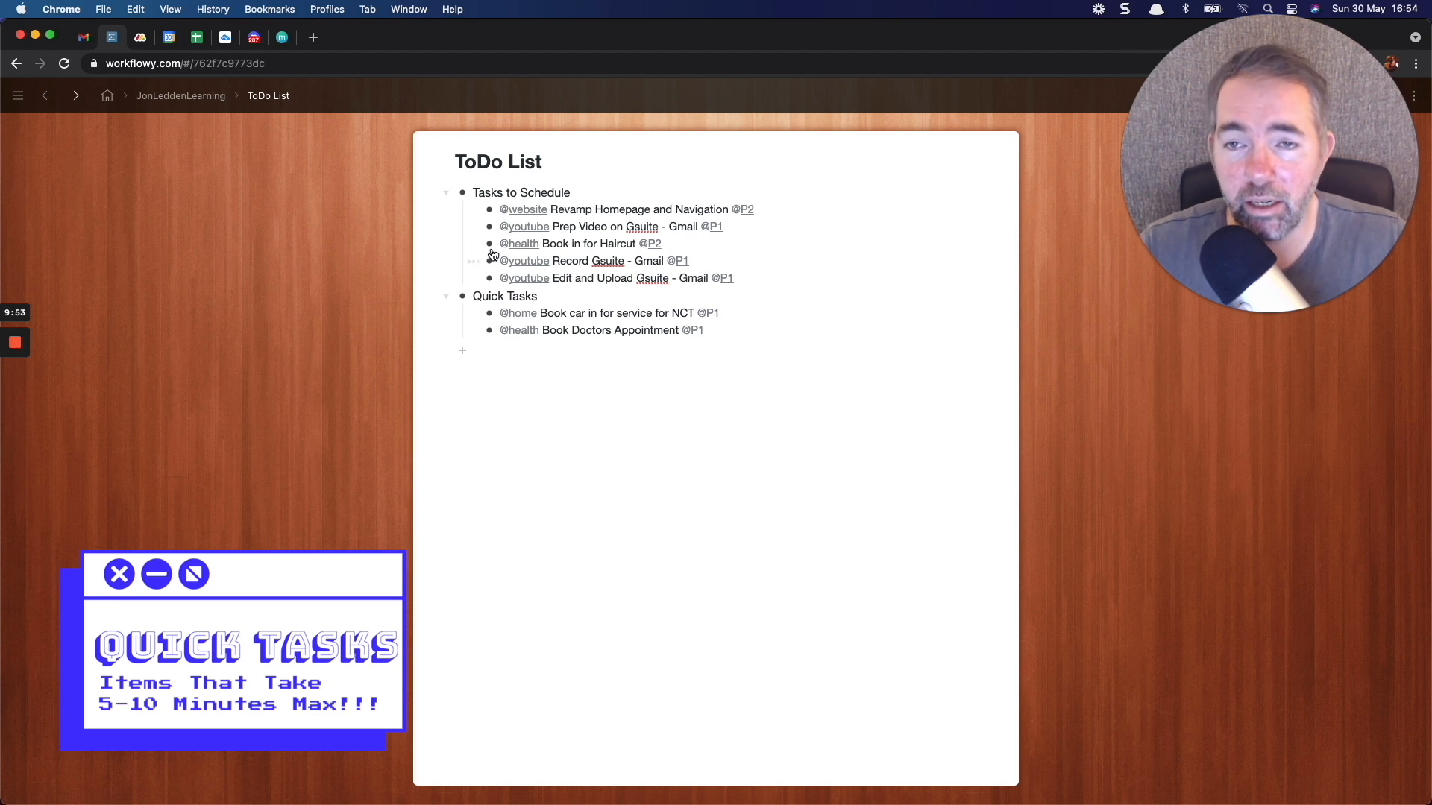
drag(489, 244, 495, 348)
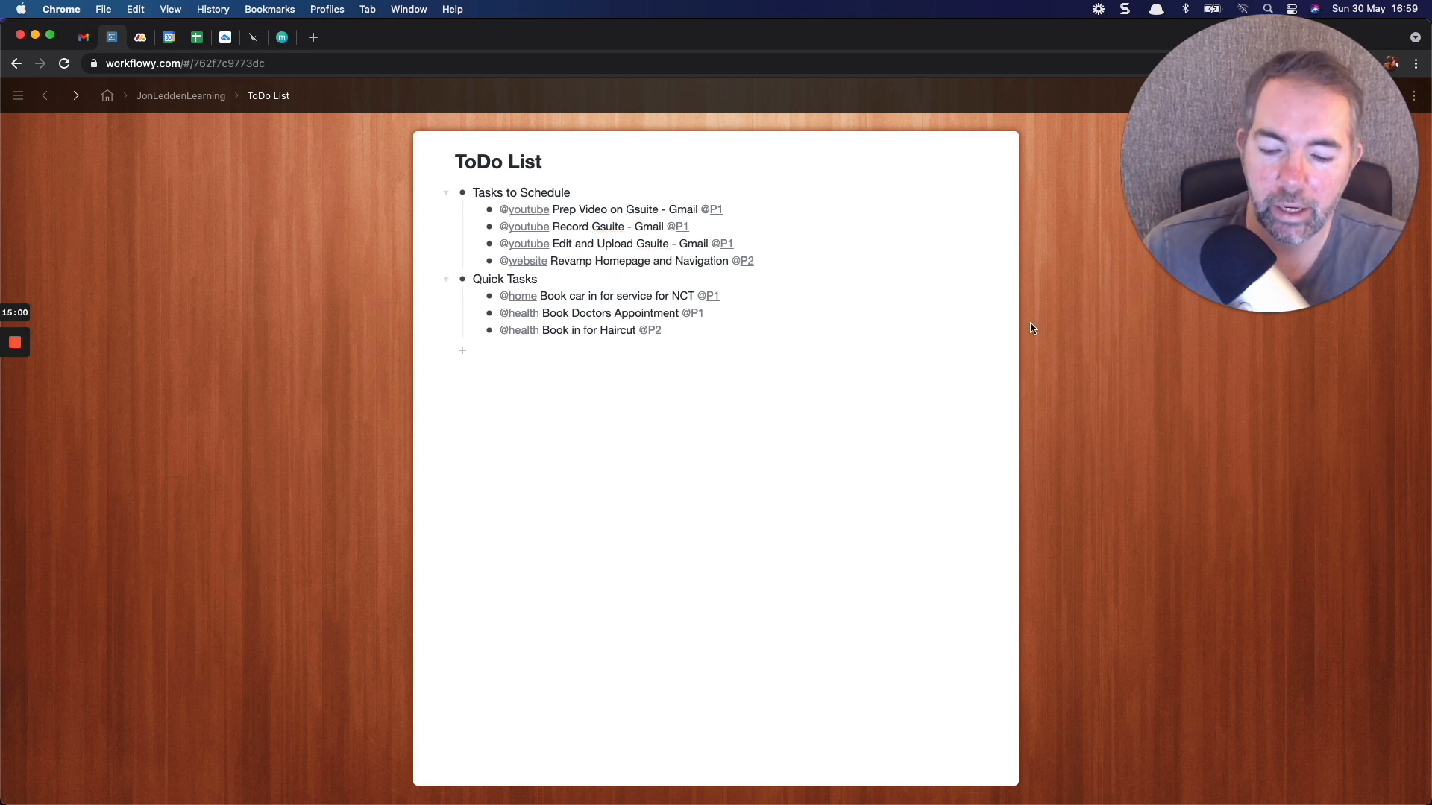
- Switch to Google Calendar and create a "General Research" event on Monday, May 31, from 10:15am to 12pm
key(super+4)
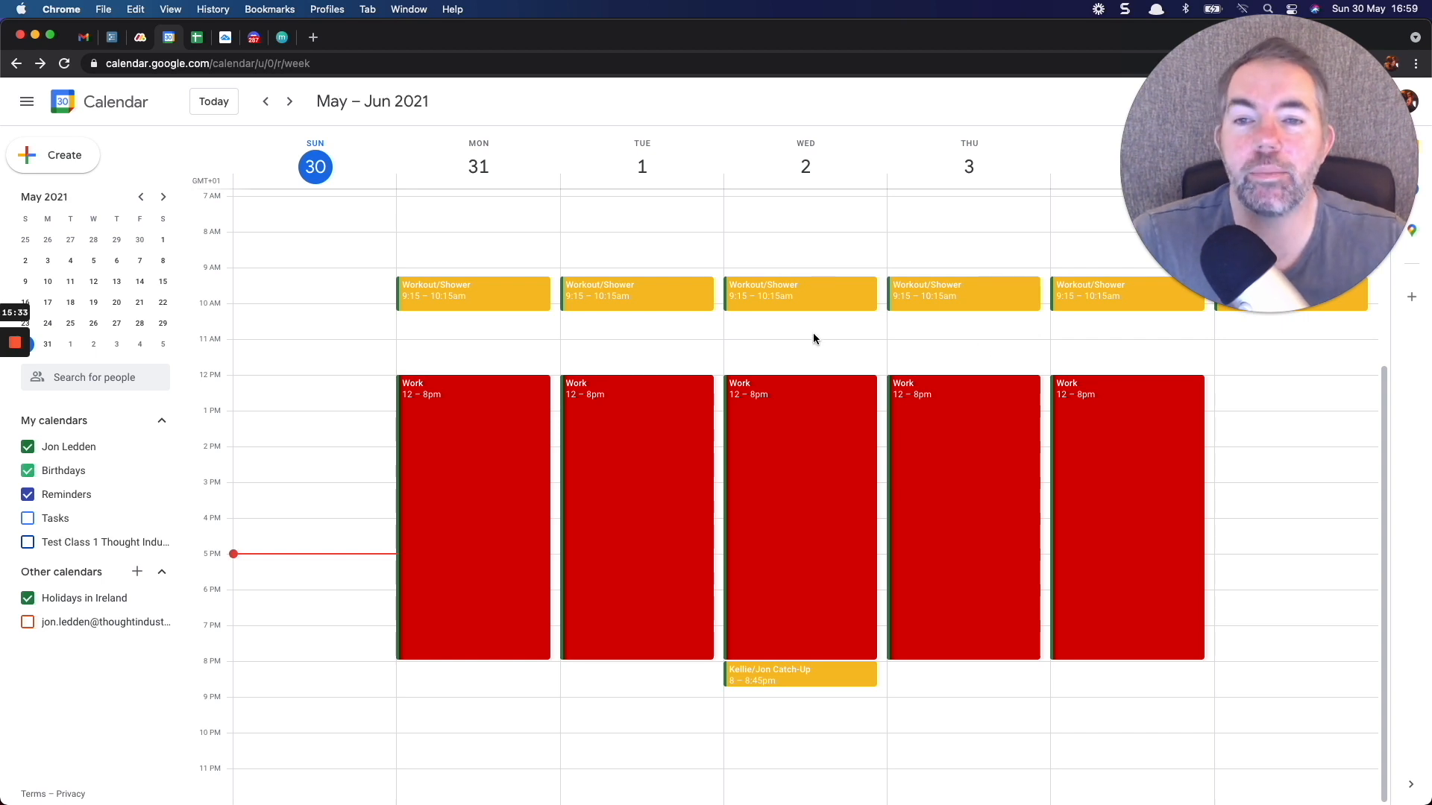
drag(516, 316, 516, 372)
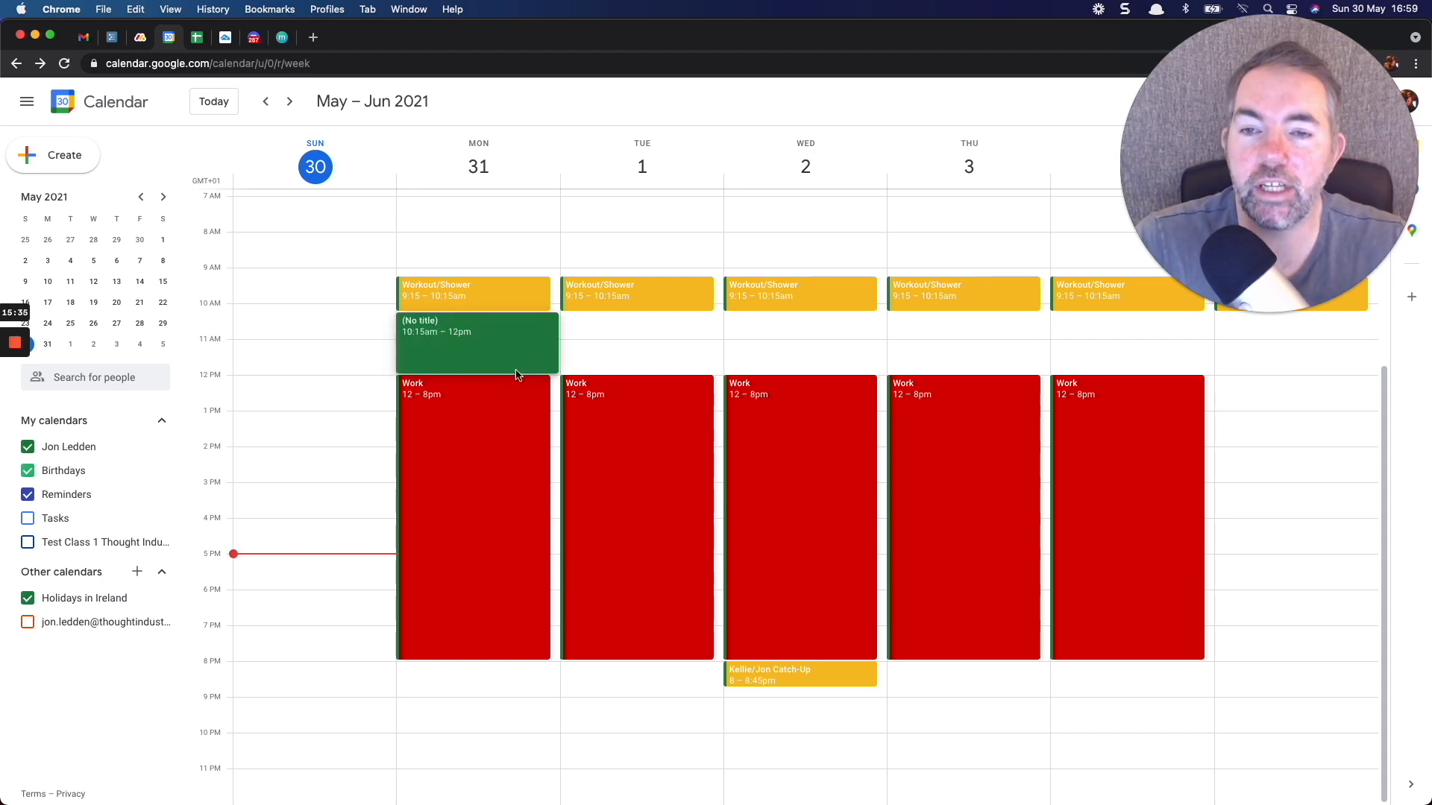
text(General )
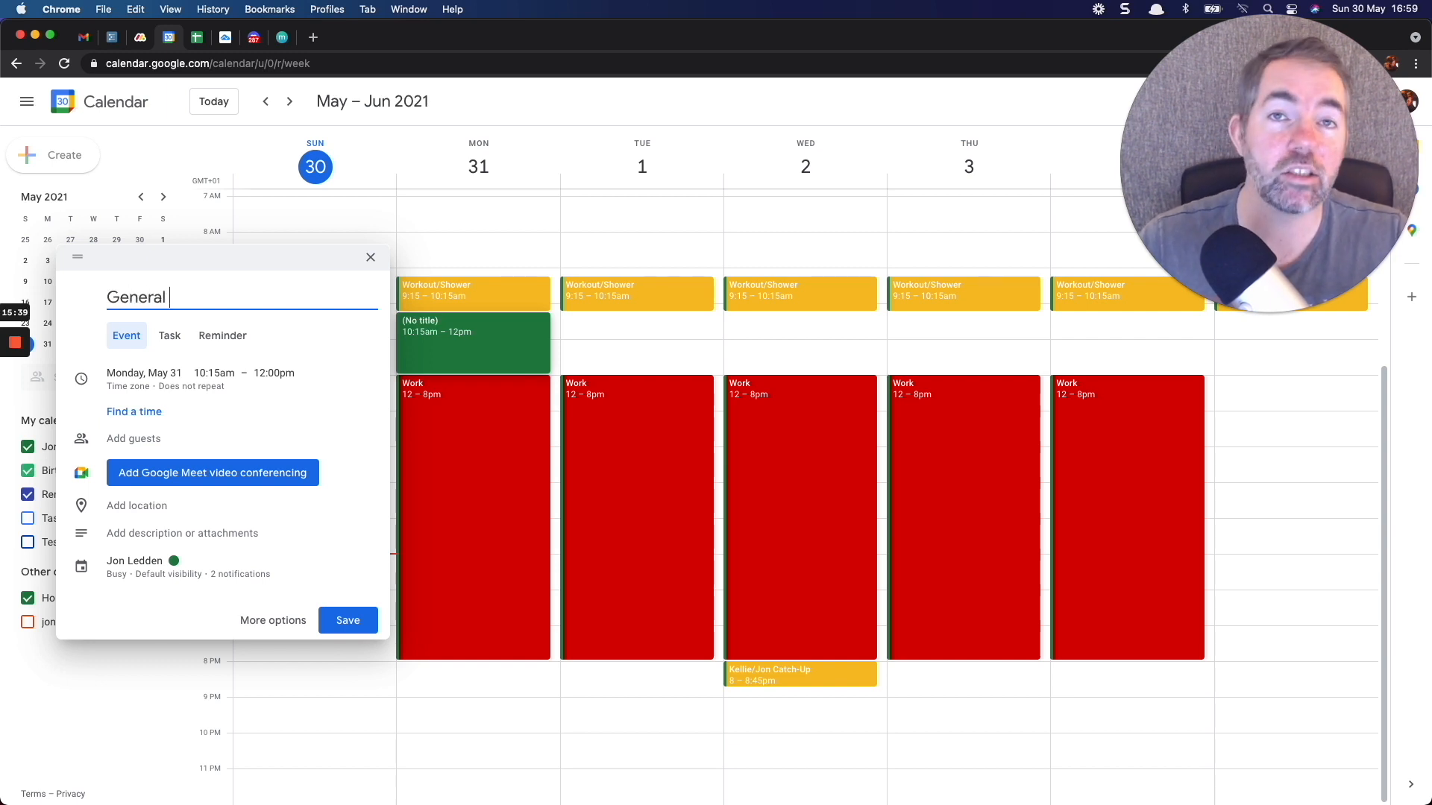
text(Research)
key(Return)
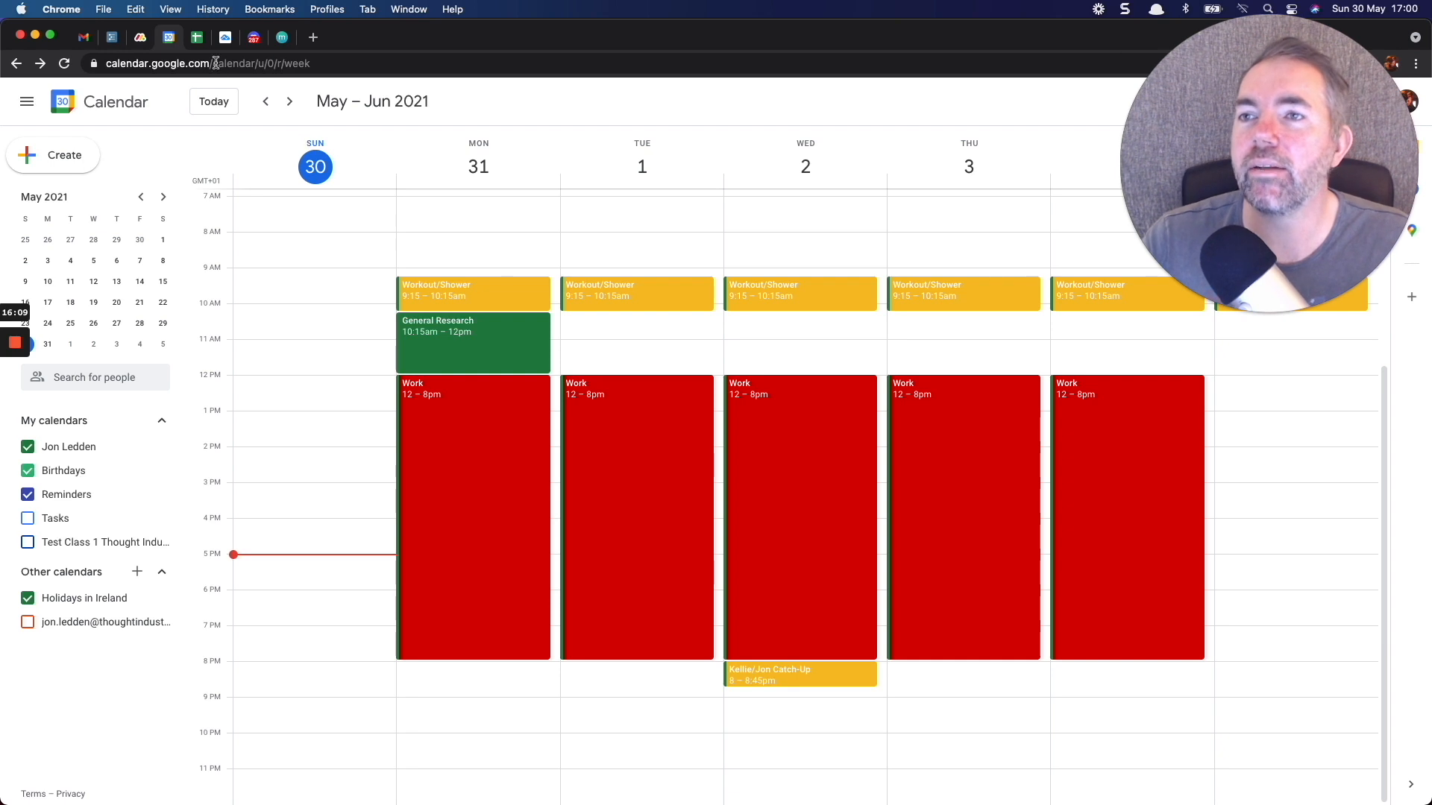
- Check the WorkFlowy to-do list, then create a "Prep Gsuite Video" event in Google Calendar on Tuesday, June 1, from 10:15am to 12pm
click(114, 42)
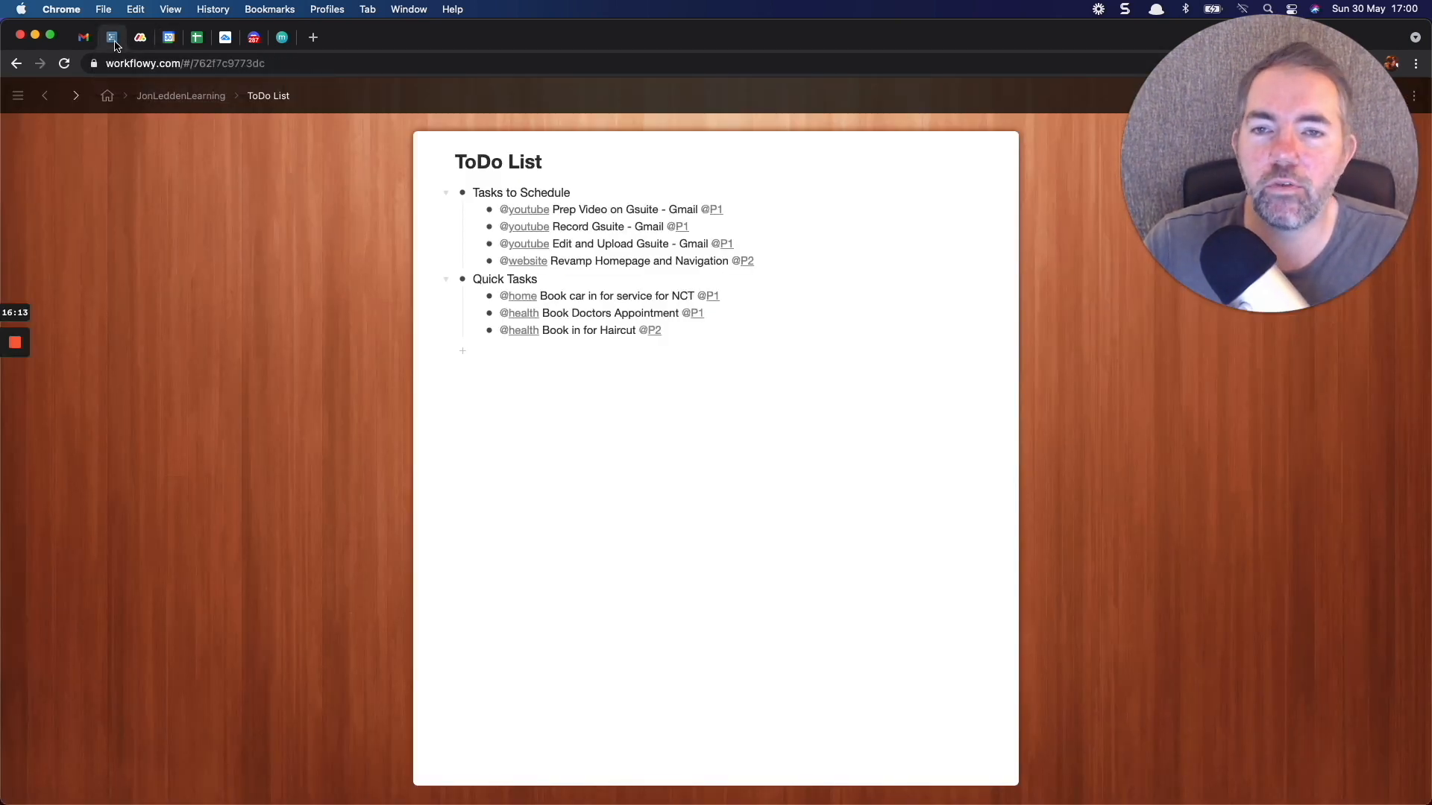
click(168, 39)
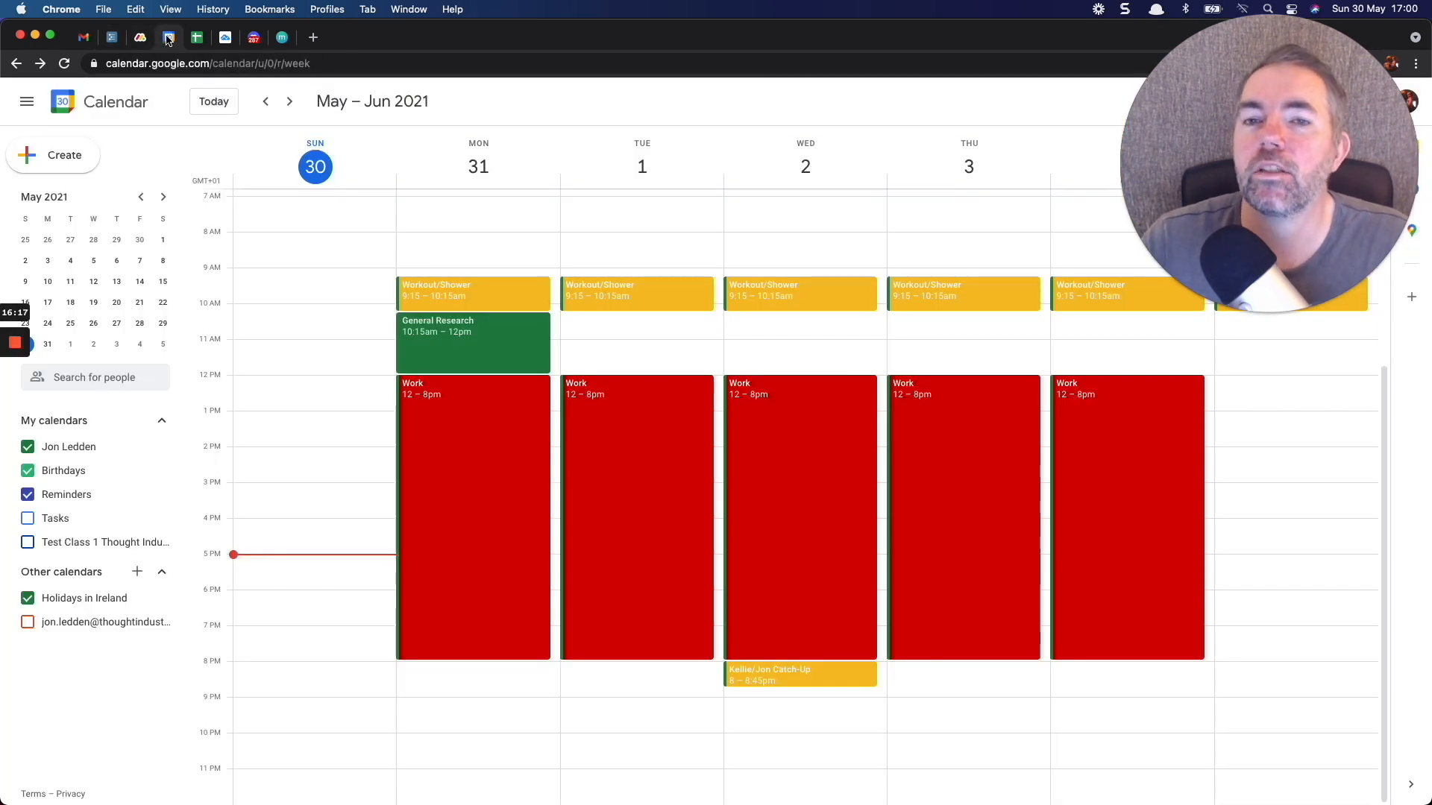
drag(674, 315, 674, 367)
text(t)
key(BackSpace)
text(Prep Gsu)
key(BackSpace)
text(sute)
key(BackSpace)
key(BackSpace)
text(it)
key(BackSpace)
text(ite Vide)
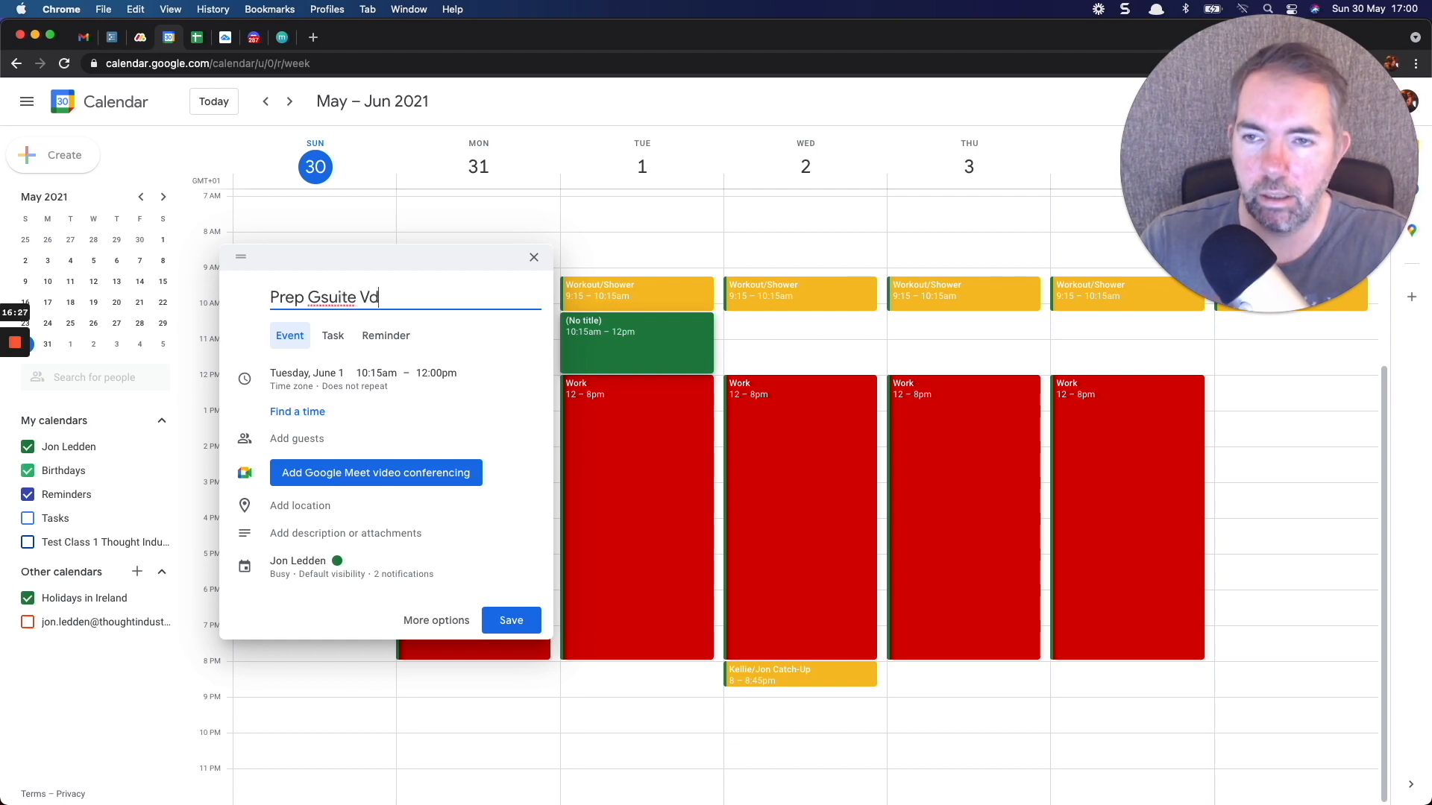
key(BackSpace)
key(BackSpace)
key(BackSpace)
text(ideo)
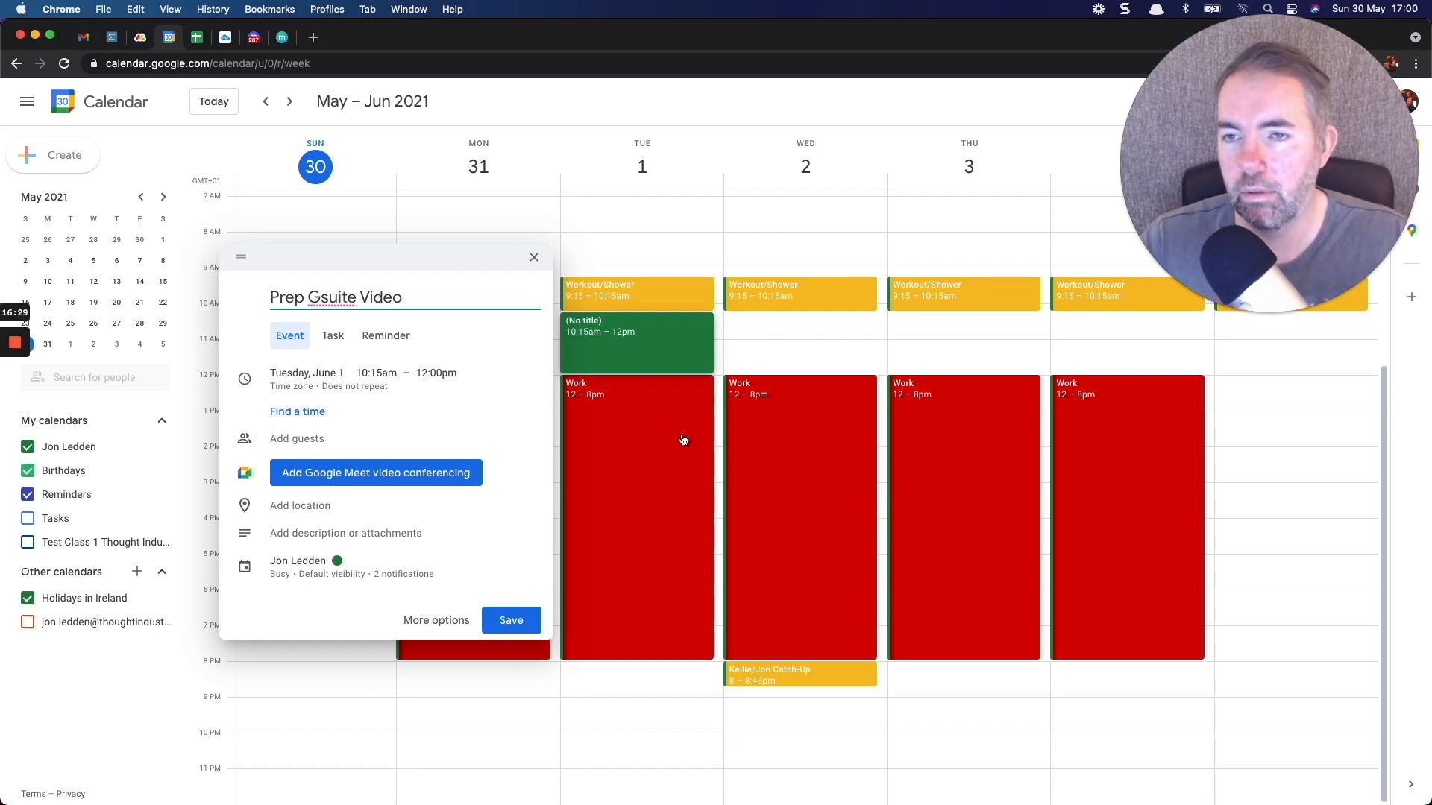
click(522, 622)
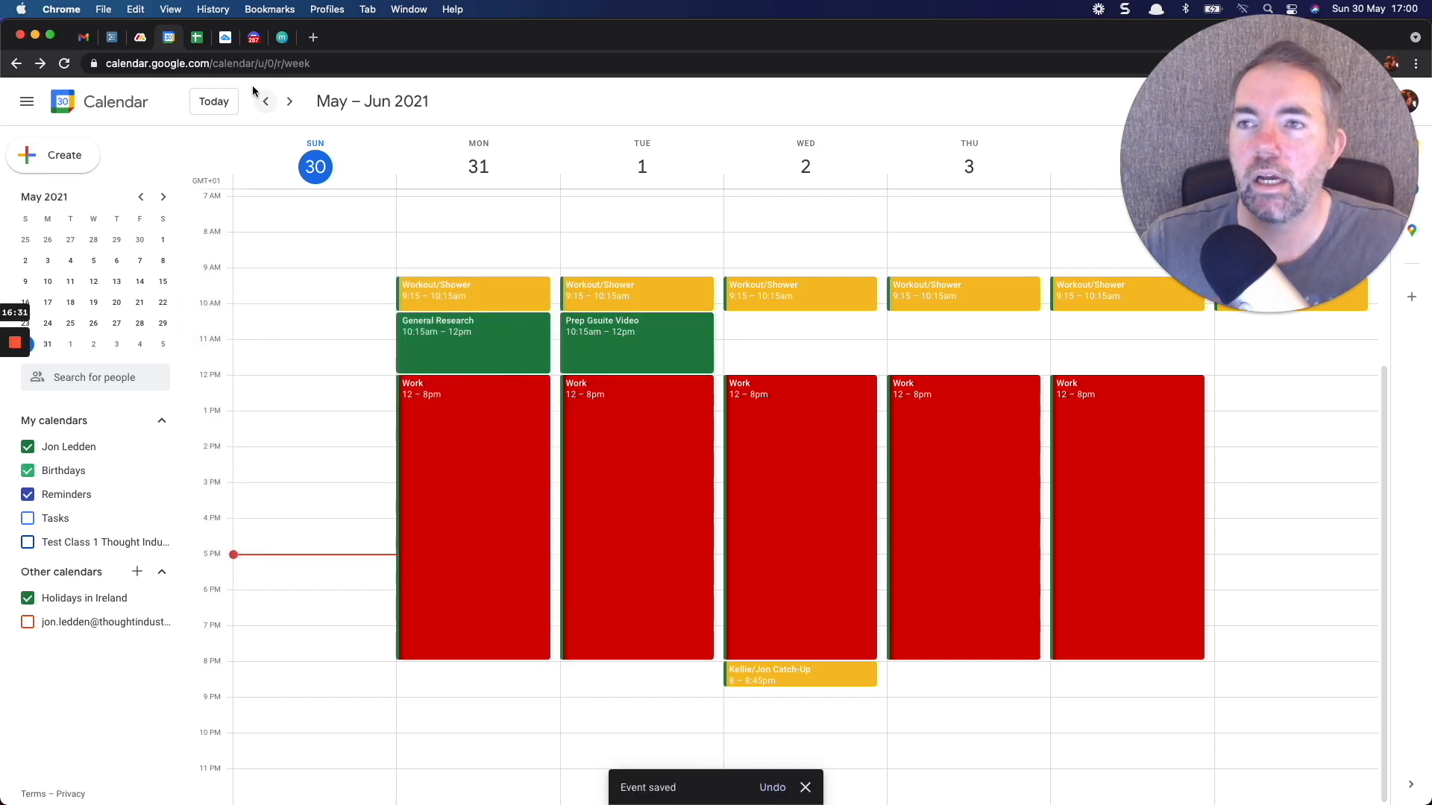
- Switch to WorkFlowy and mark the Prep Video on Gsuite - Gmail item as complete
click(114, 39)
click(473, 211)
click(515, 272)
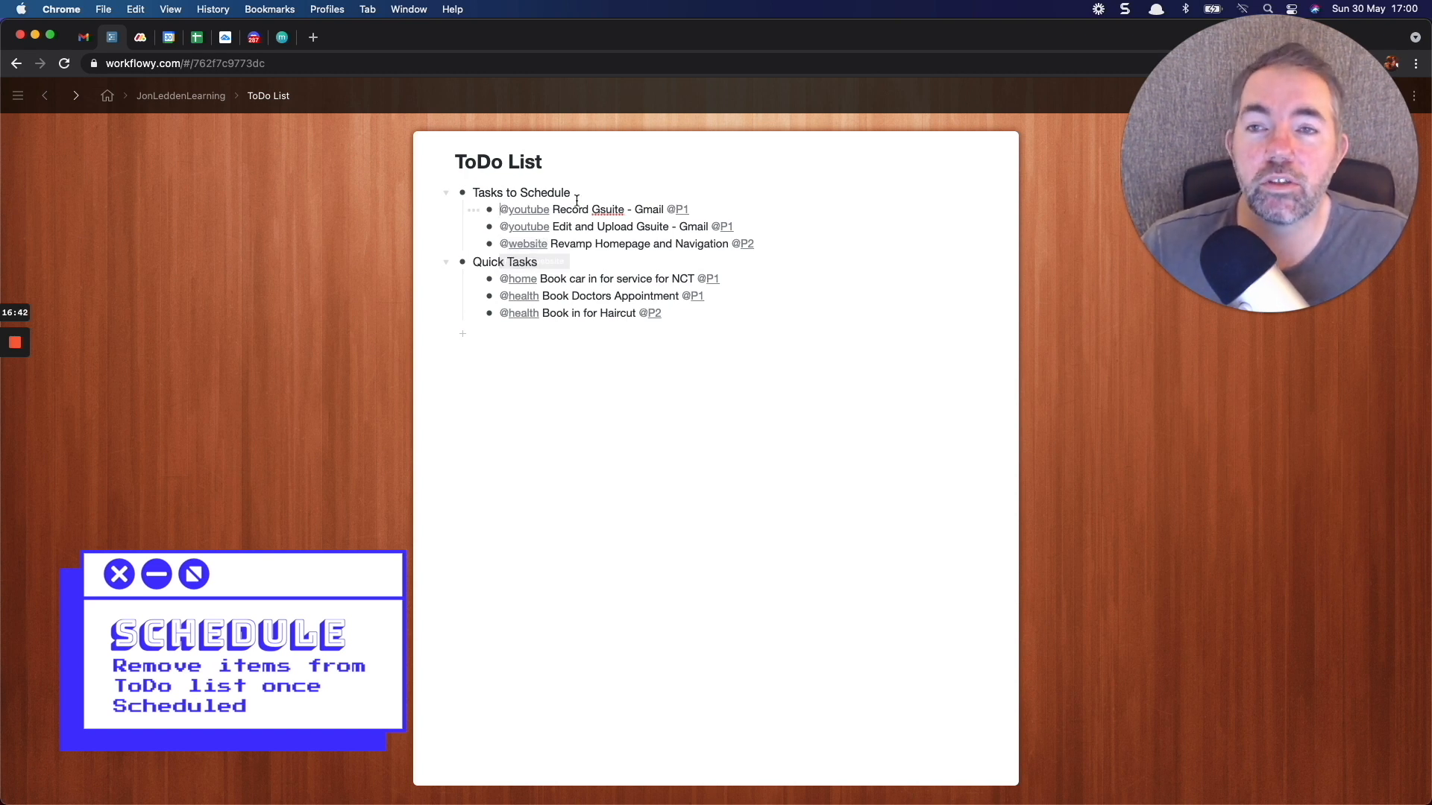
- Switch to Google Calendar and create a "Record new Gsuite Video" event on Wednesday, June 2, from 10:15am to 12pm
click(168, 37)
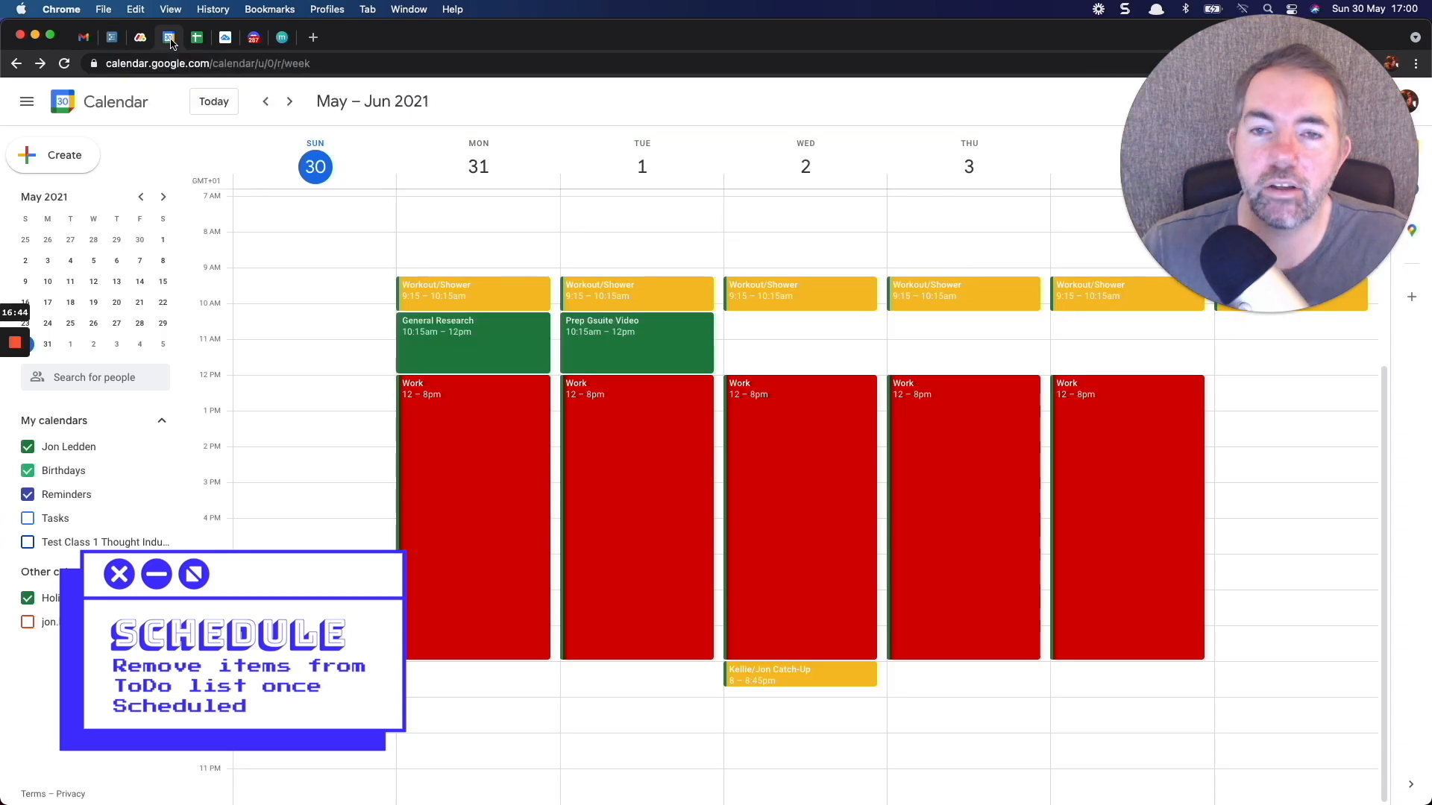
drag(830, 313, 834, 373)
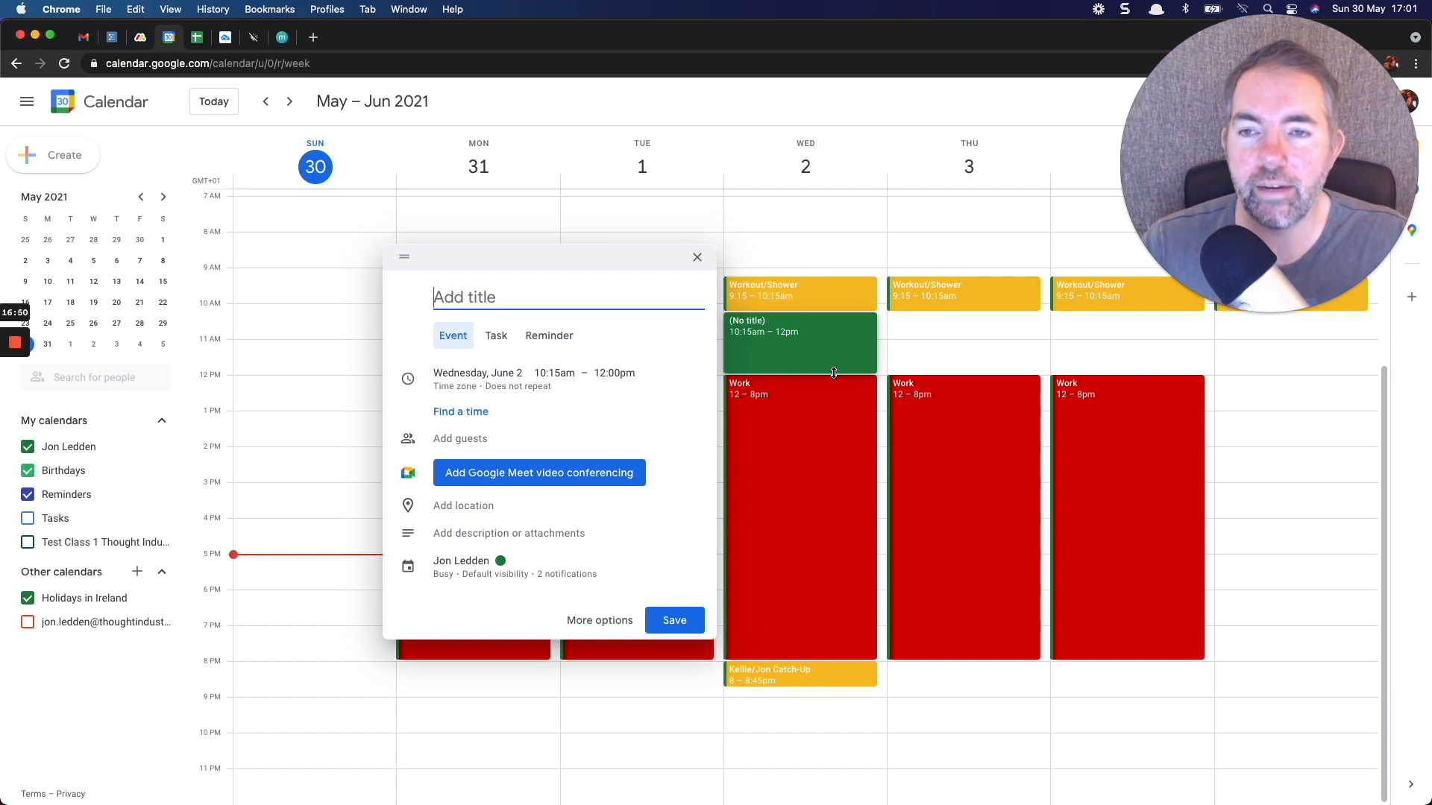
text(Reco)
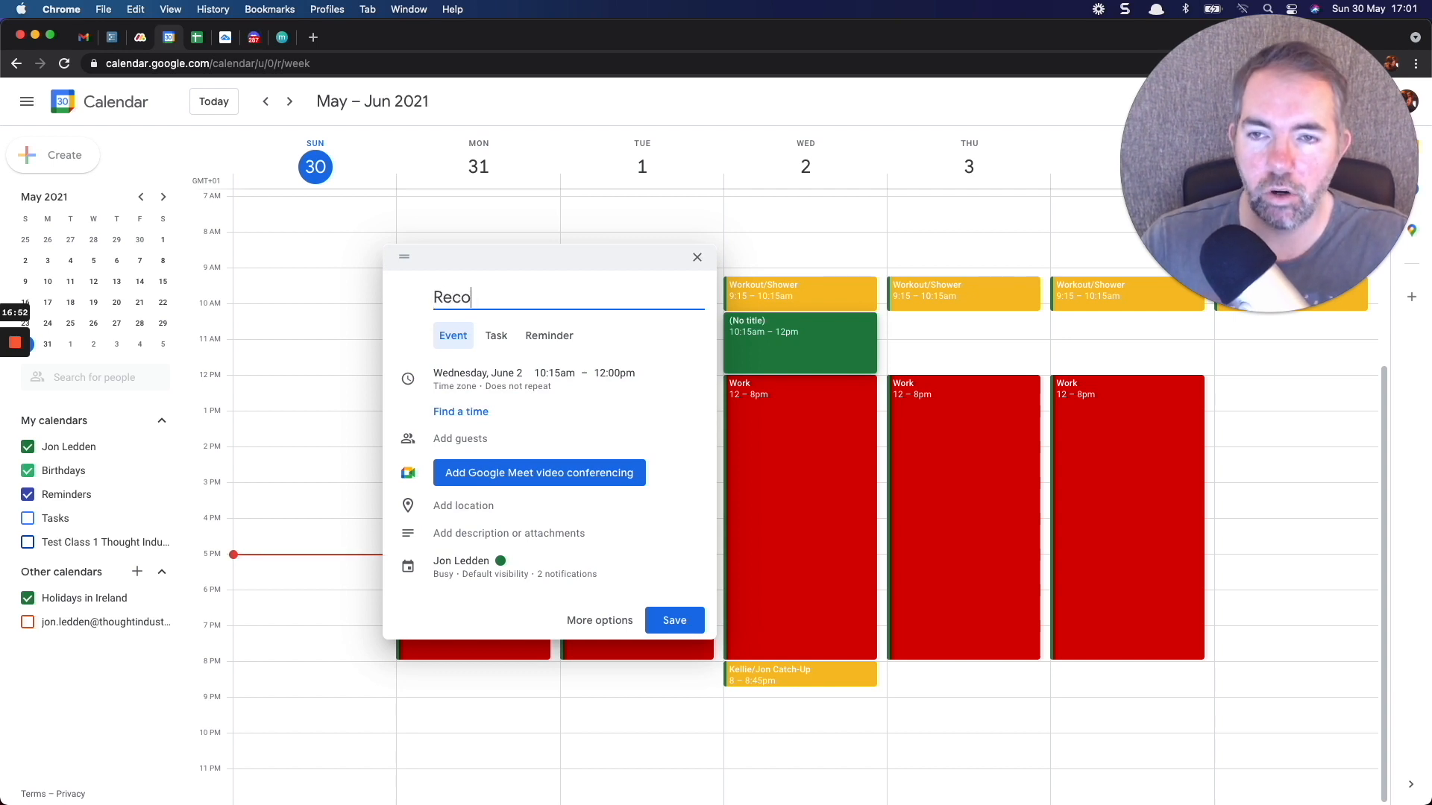
text(rd new Gsuite Vdie)
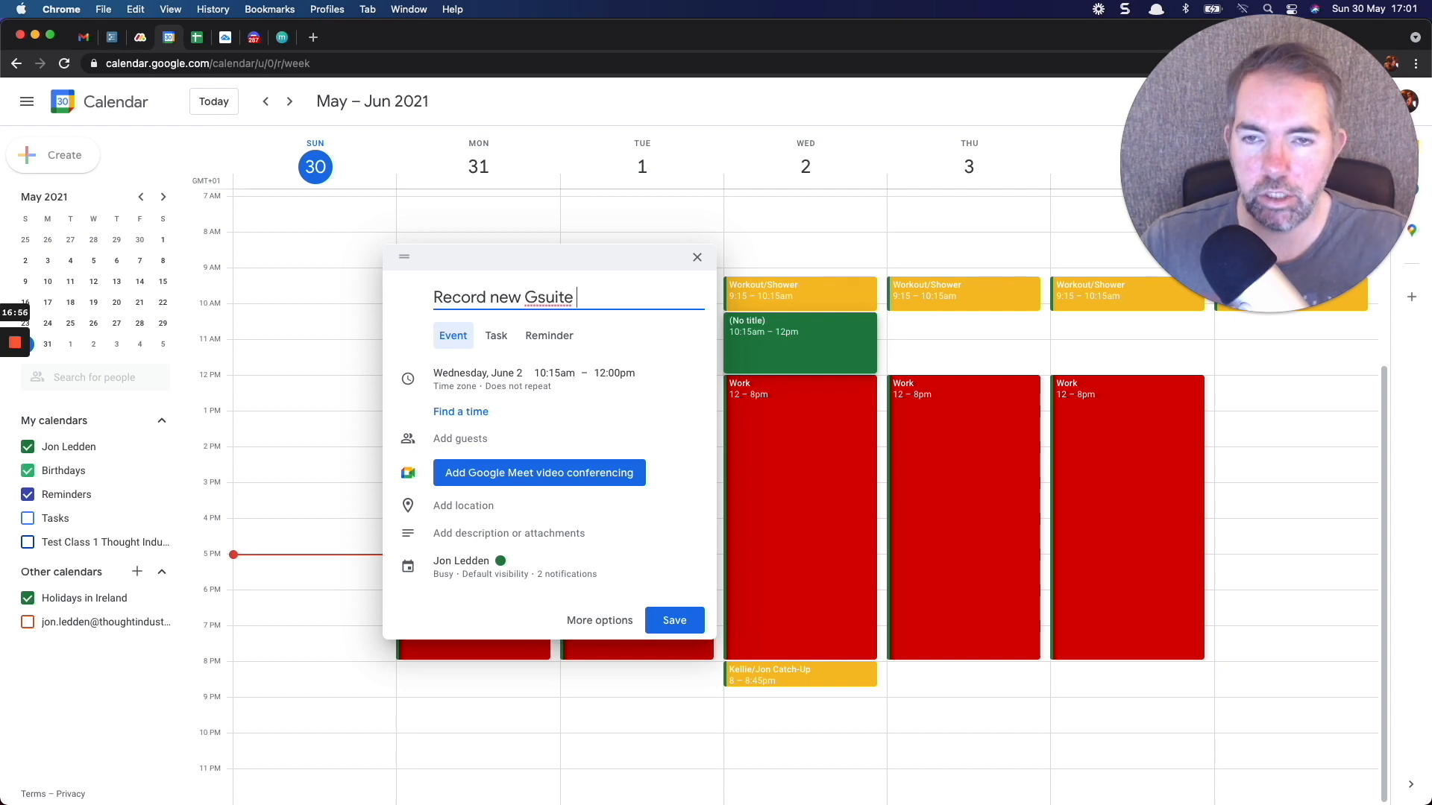
key(BackSpace)
key(BackSpace)
key(BackSpace)
text(ideo)
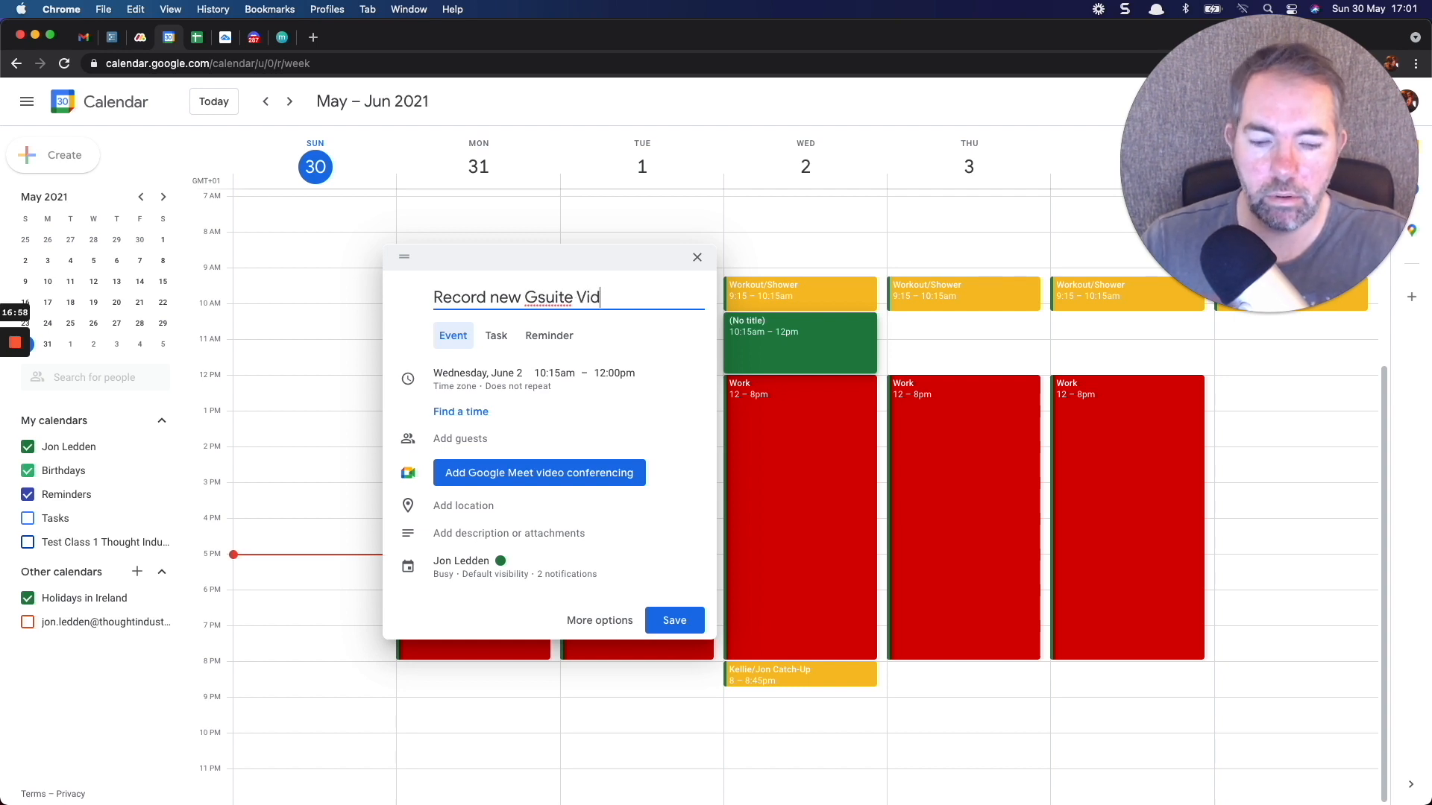
key(Return)
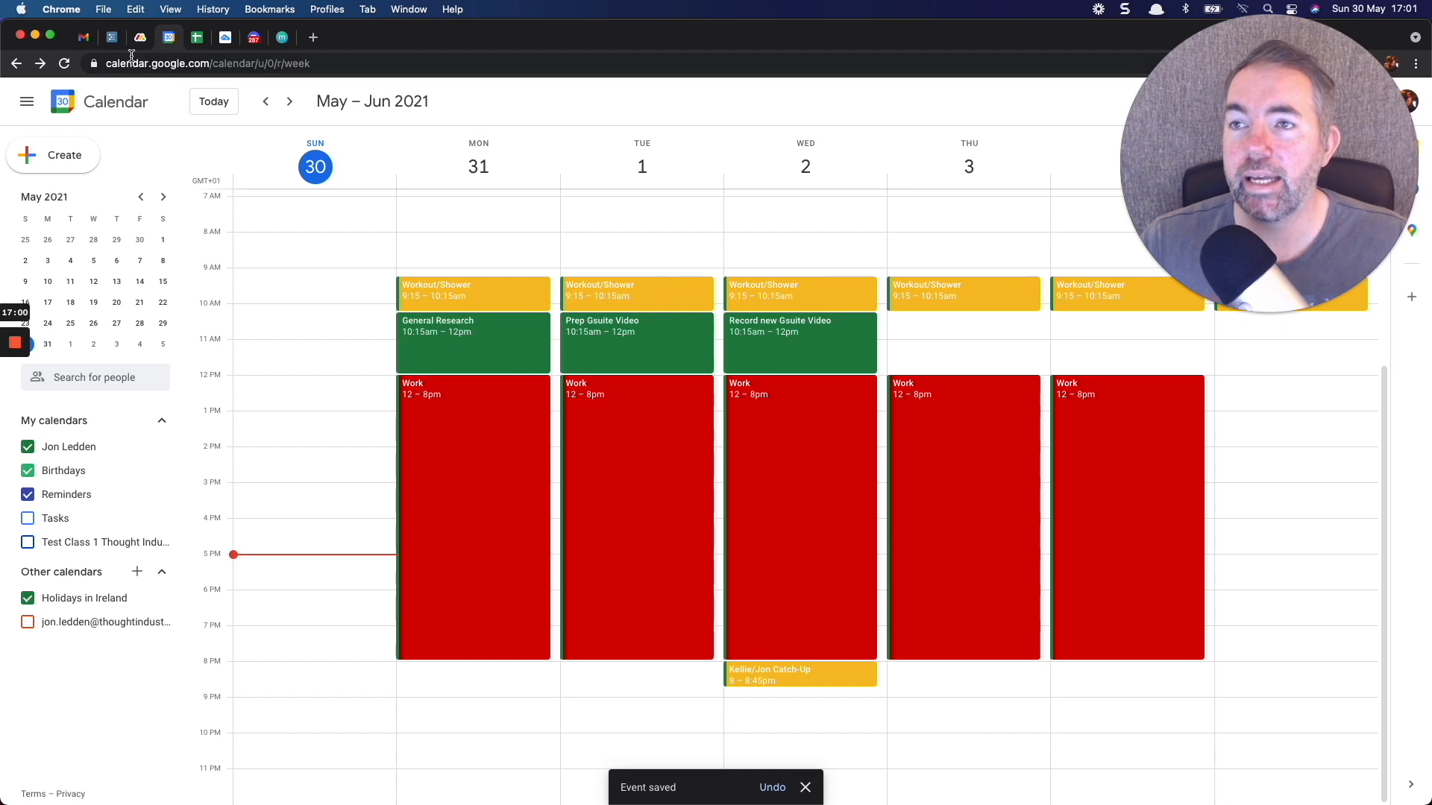
- Switch to WorkFlowy and mark the Record Gsuite - Gmail item as complete
click(111, 37)
click(472, 210)
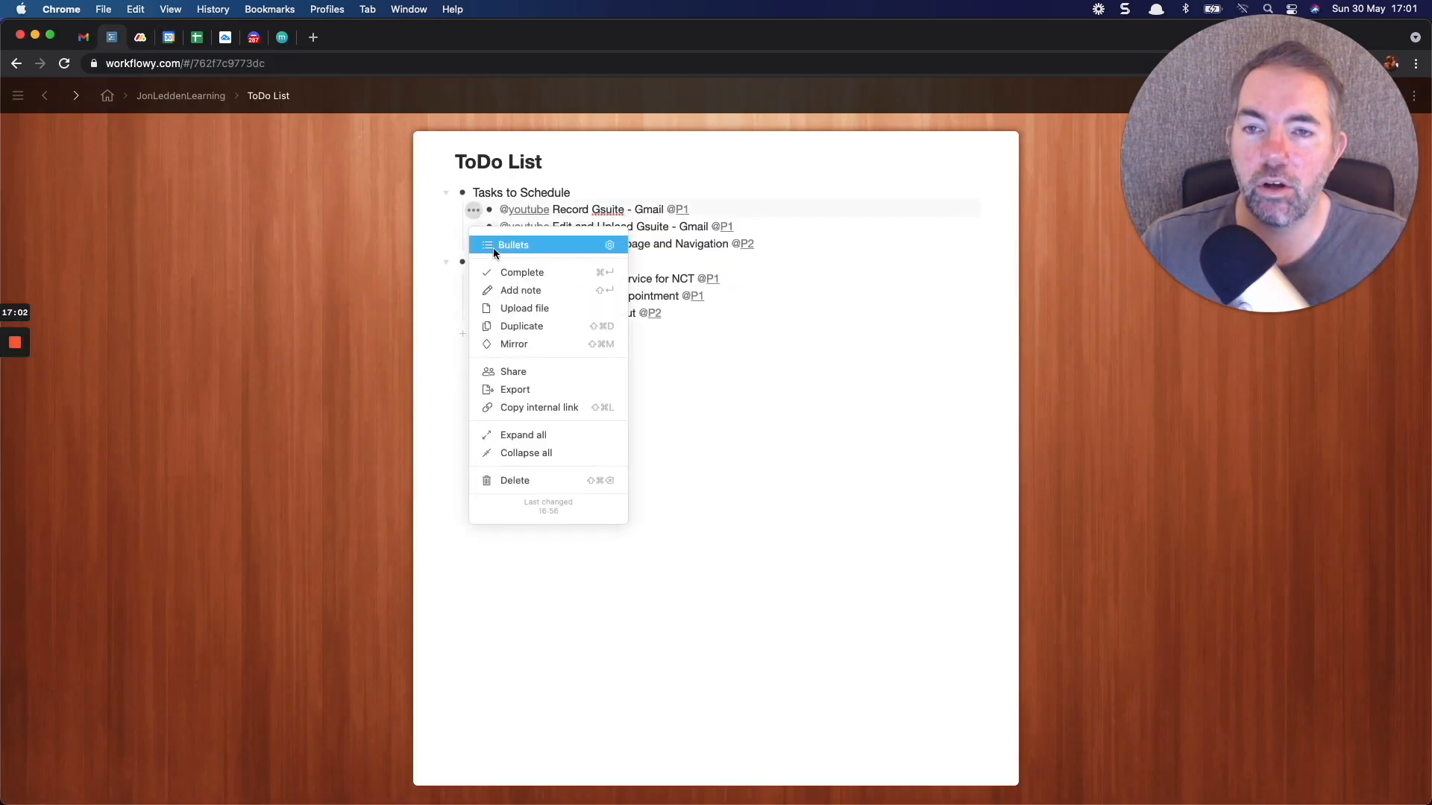
click(506, 273)
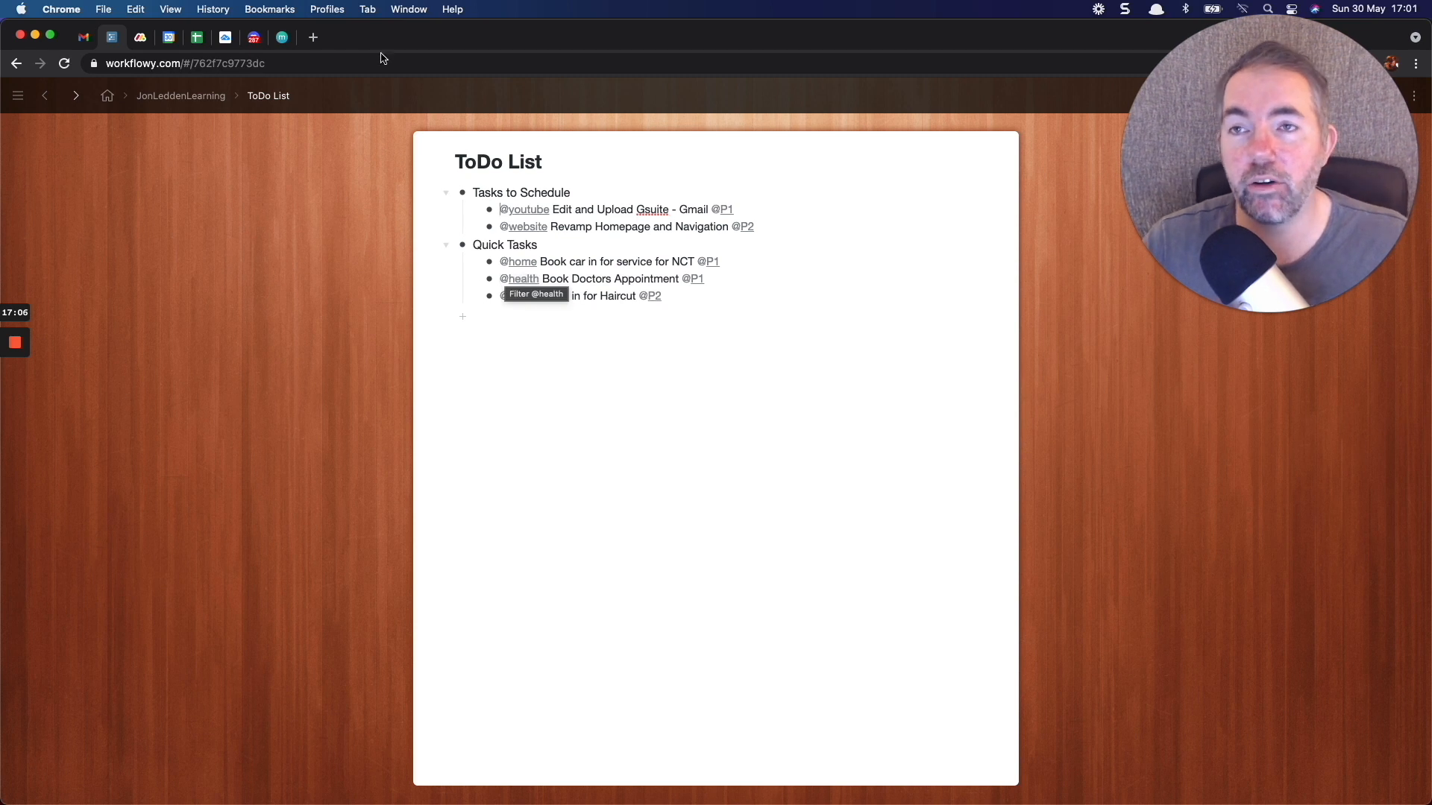
- Switch to Google Calendar and create an "Edit Video" event on Thursday, June 3, from 10:15am to 12pm
click(160, 41)
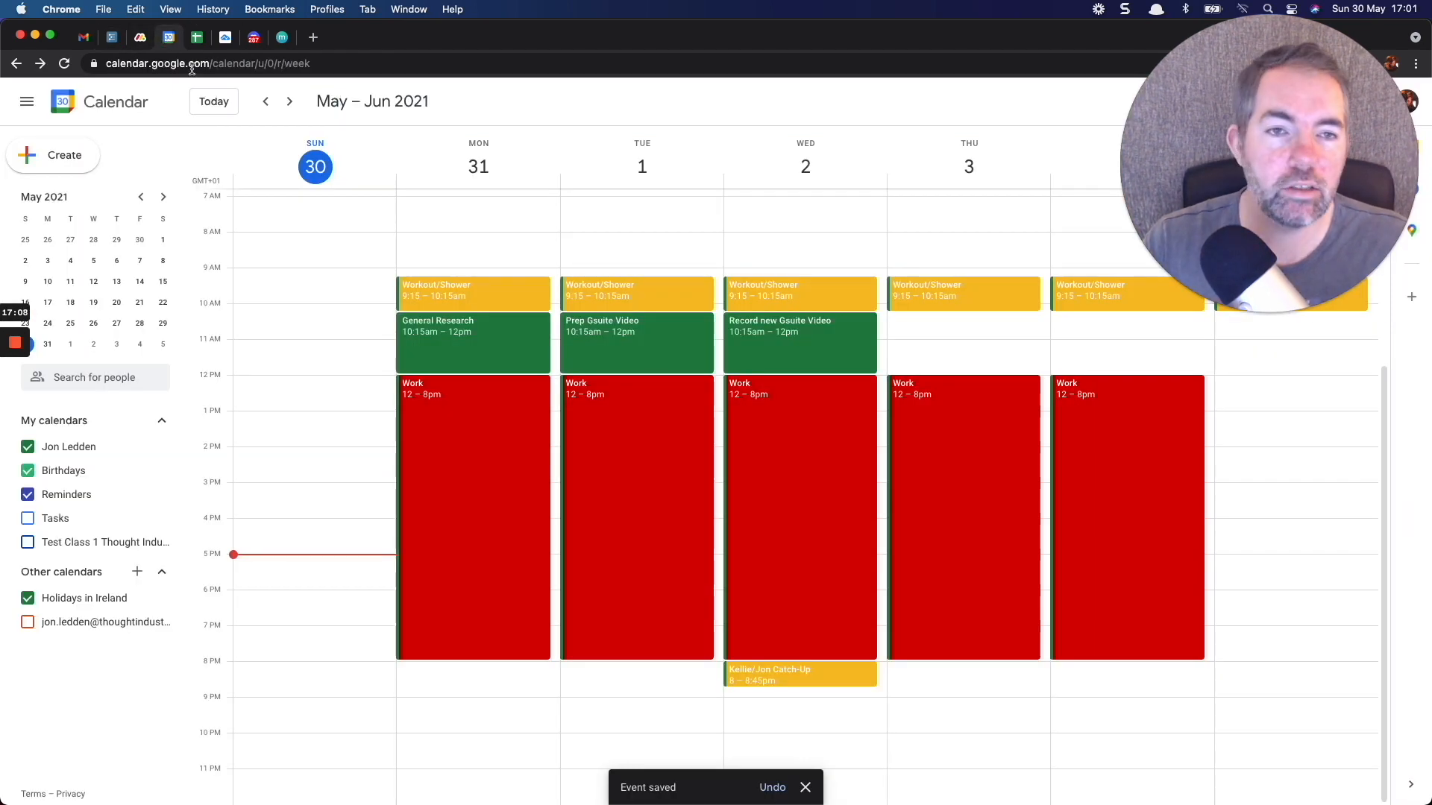
drag(988, 315, 987, 368)
text(Edit Video)
key(Return)
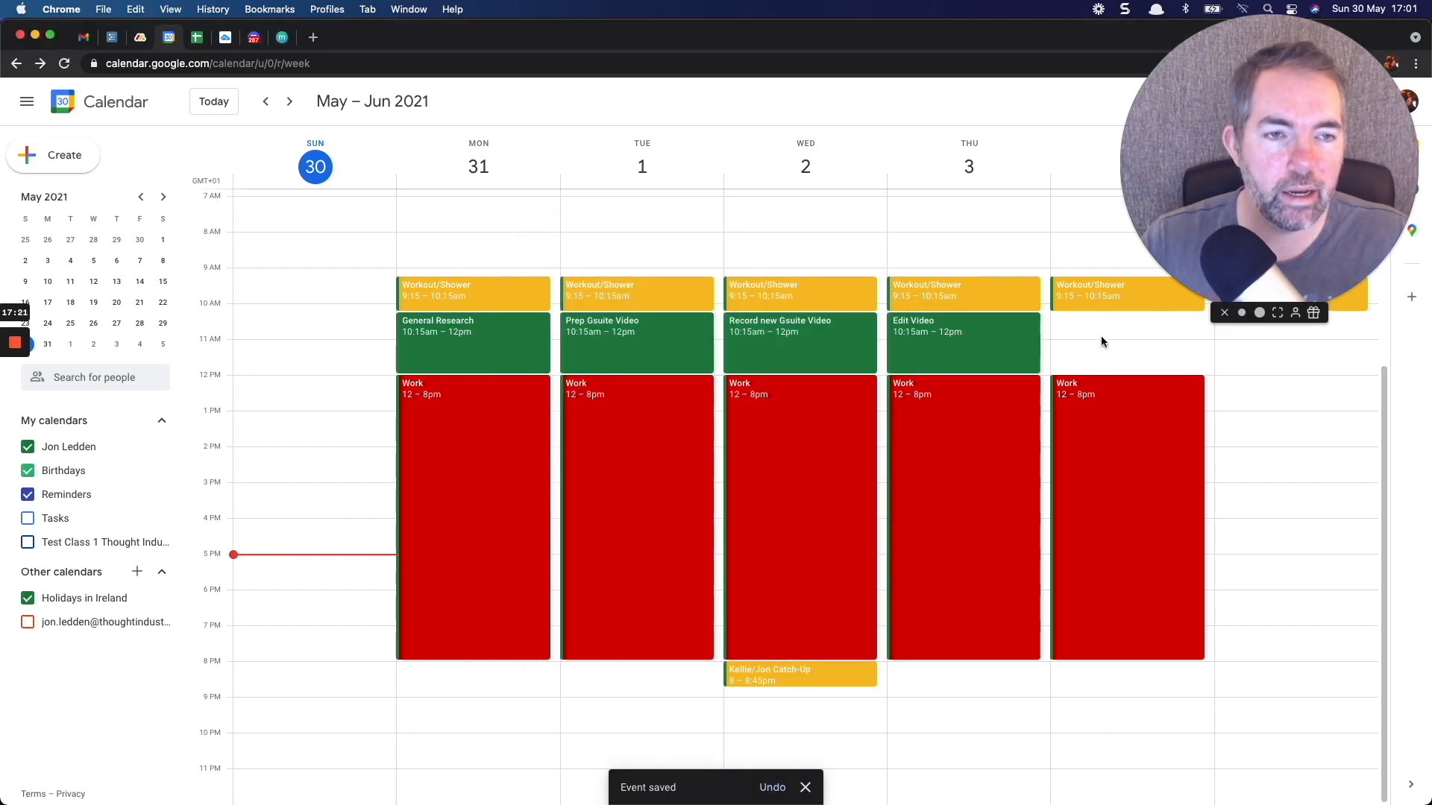
- Create an "Edit & Upload" event on Friday, June 4, from 10:15am to 12pm
drag(1098, 316, 1094, 370)
text(E)
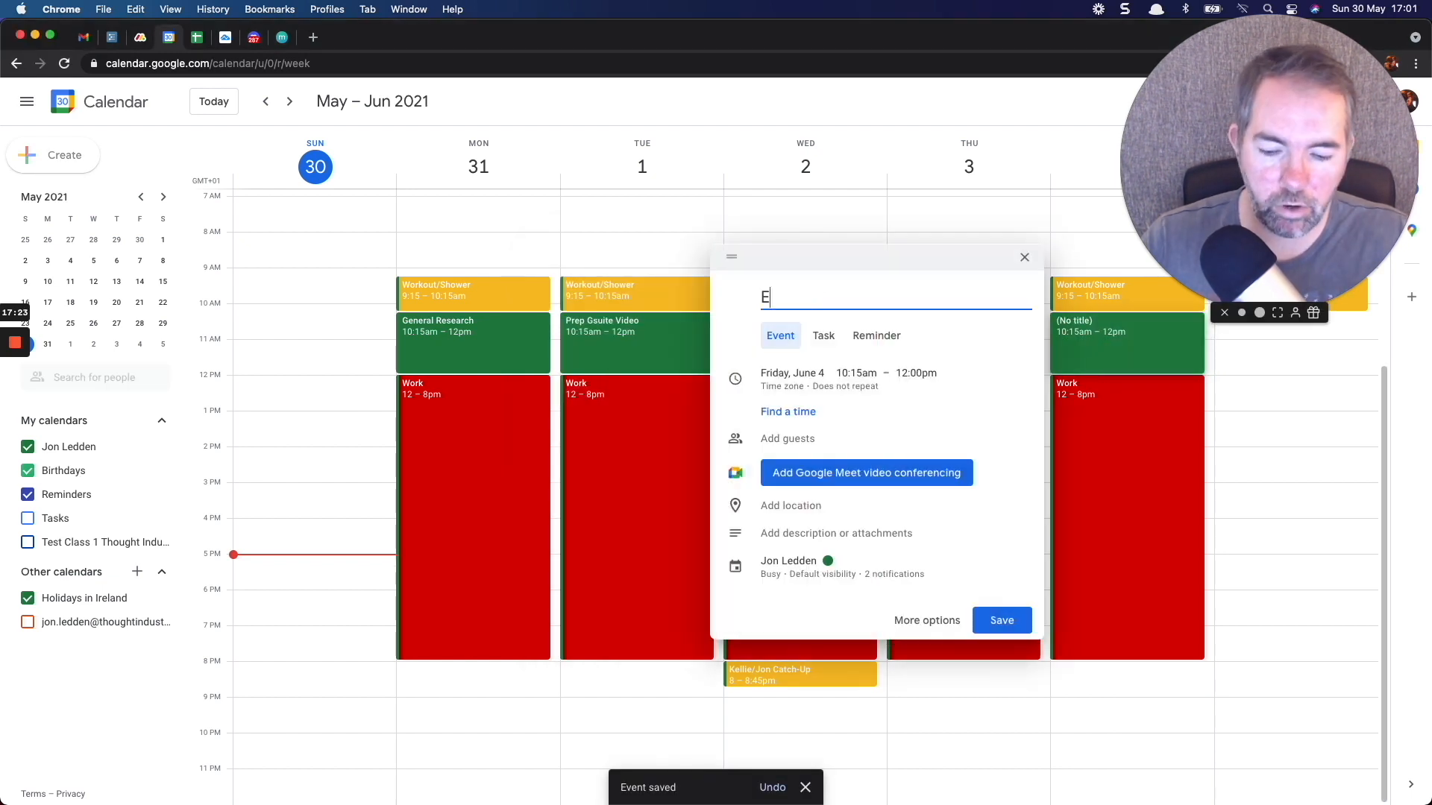
text(dit & E)
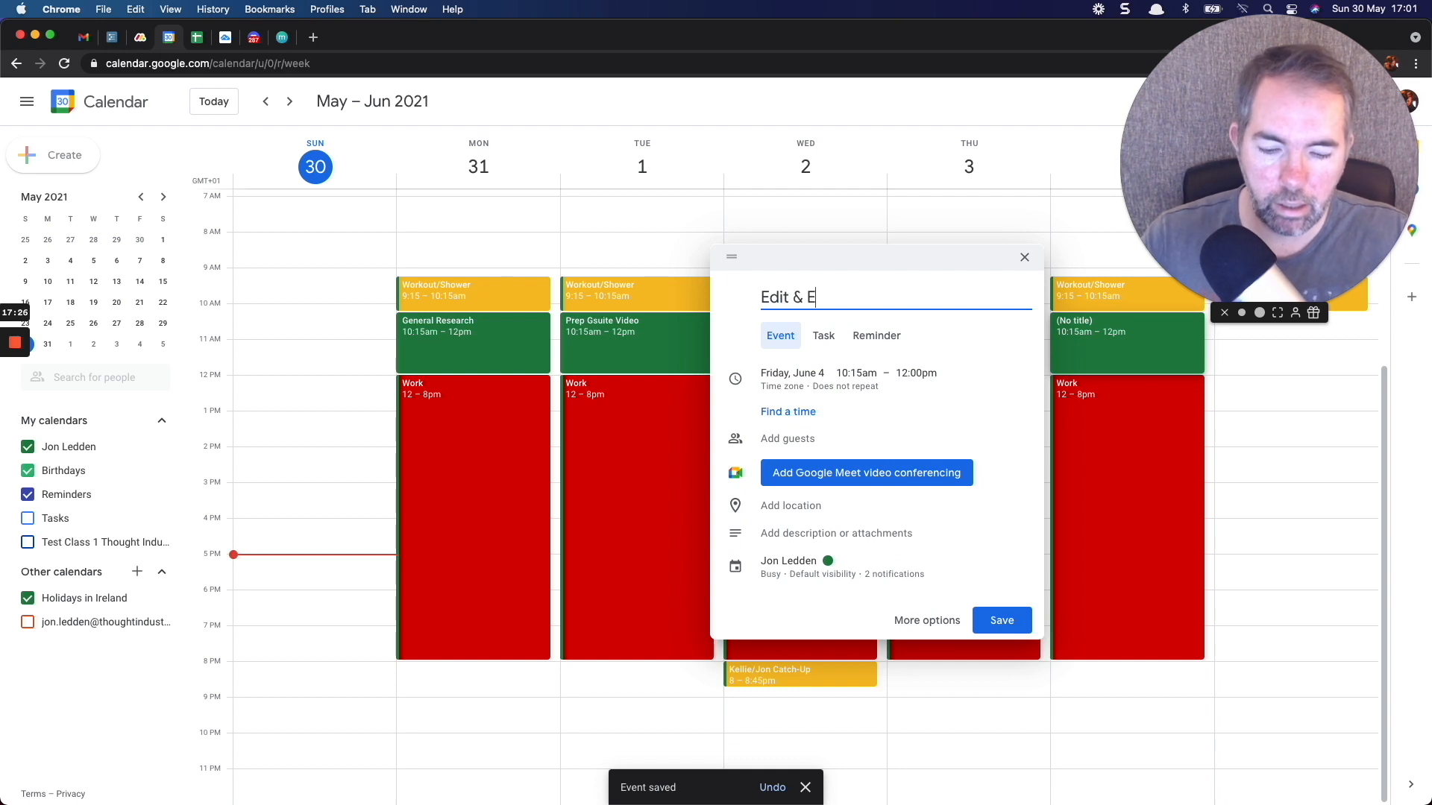
key(BackSpace)
text(Uplao)
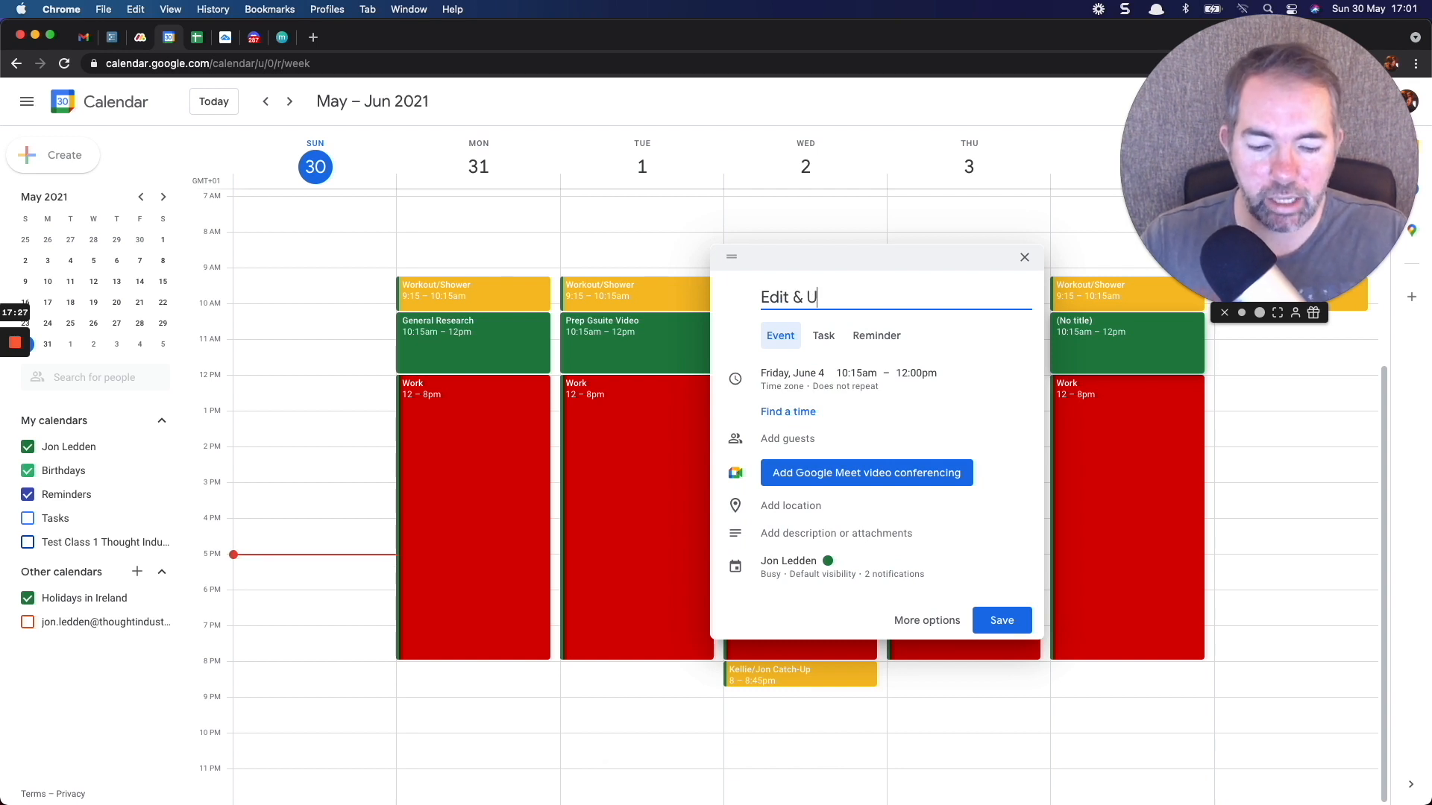
key(BackSpace)
key(BackSpace)
text(oad)
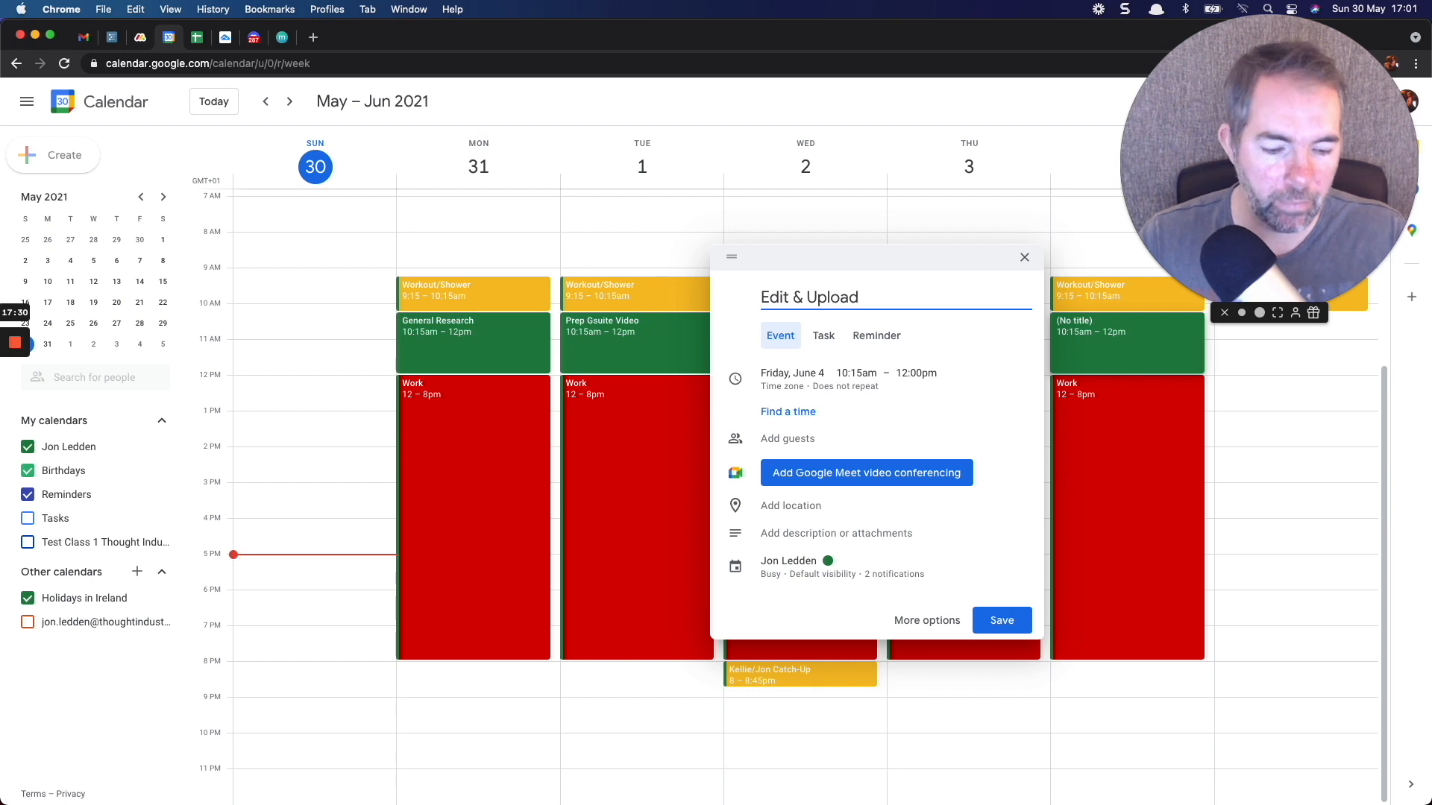
key(Return)
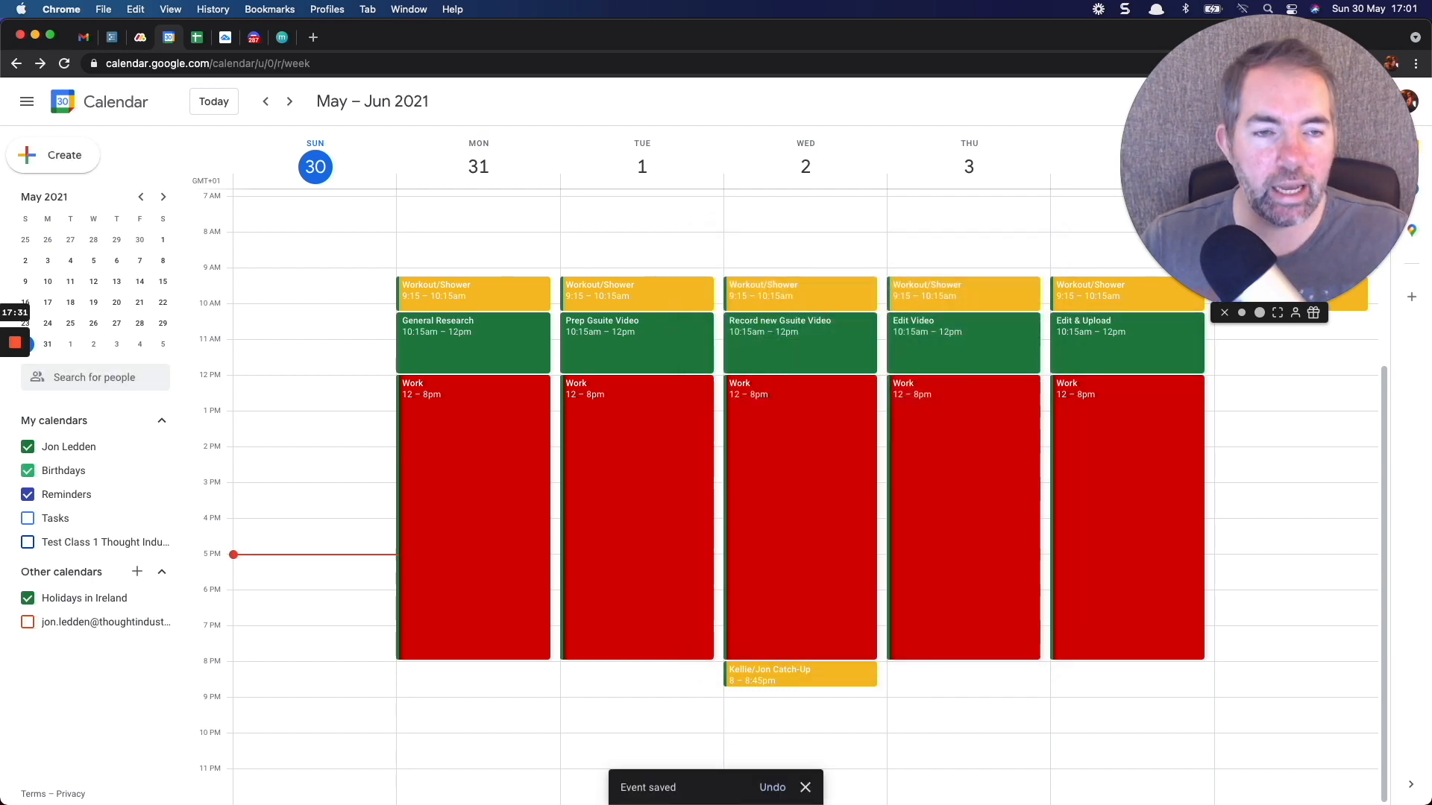
- Switch to WorkFlowy and mark the Edit and Upload Gsuite - Gmail item as complete
click(112, 37)
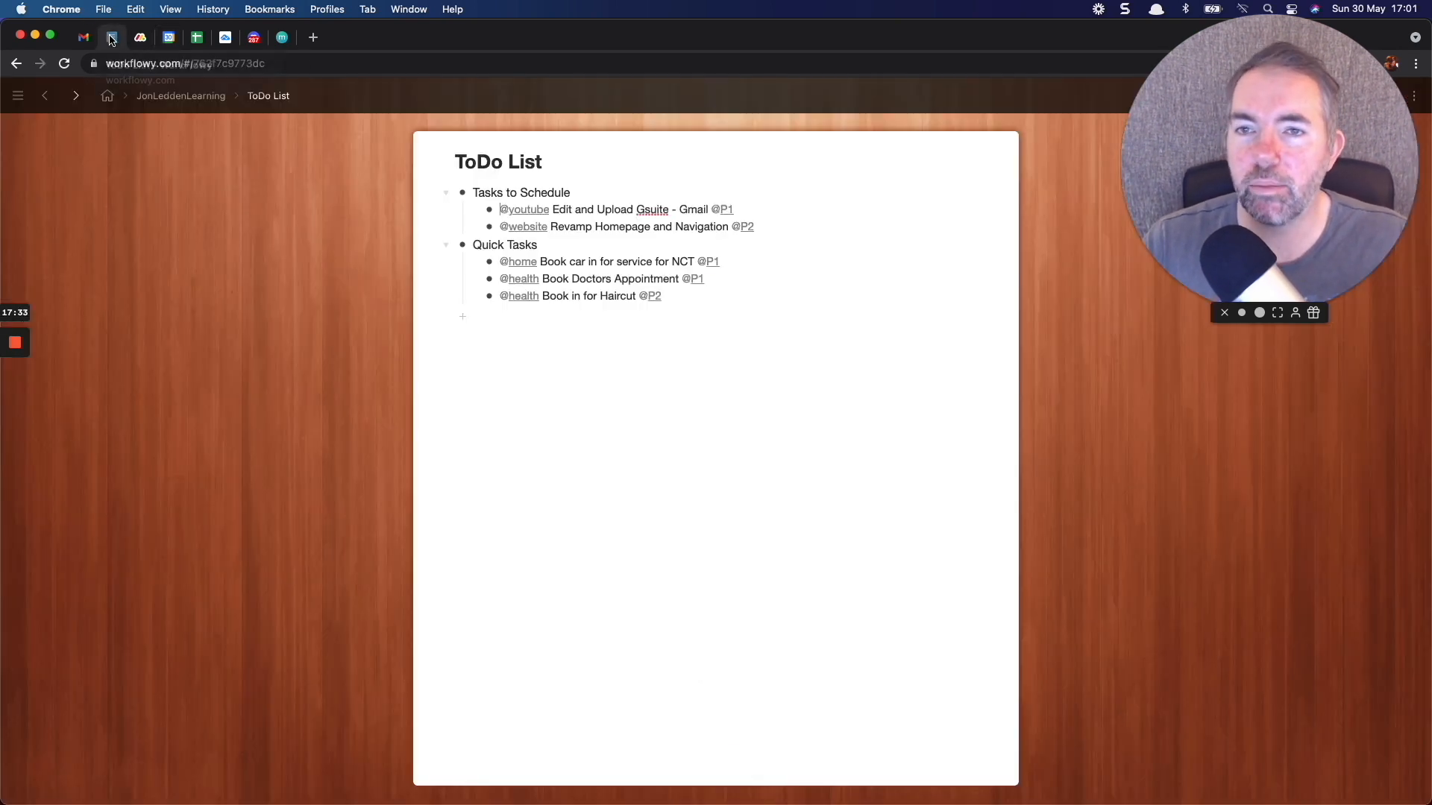
mouse_move(476, 212)
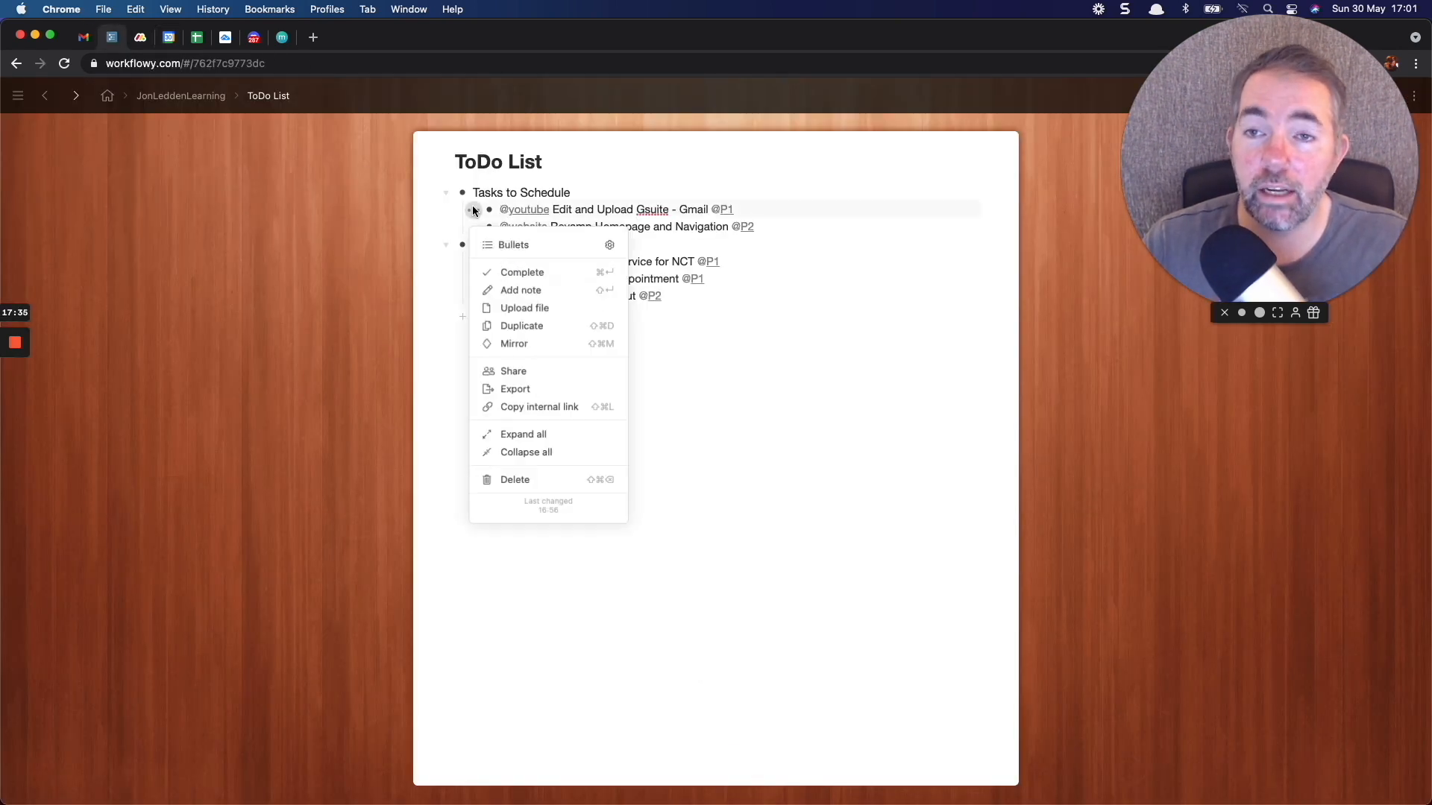
click(504, 274)
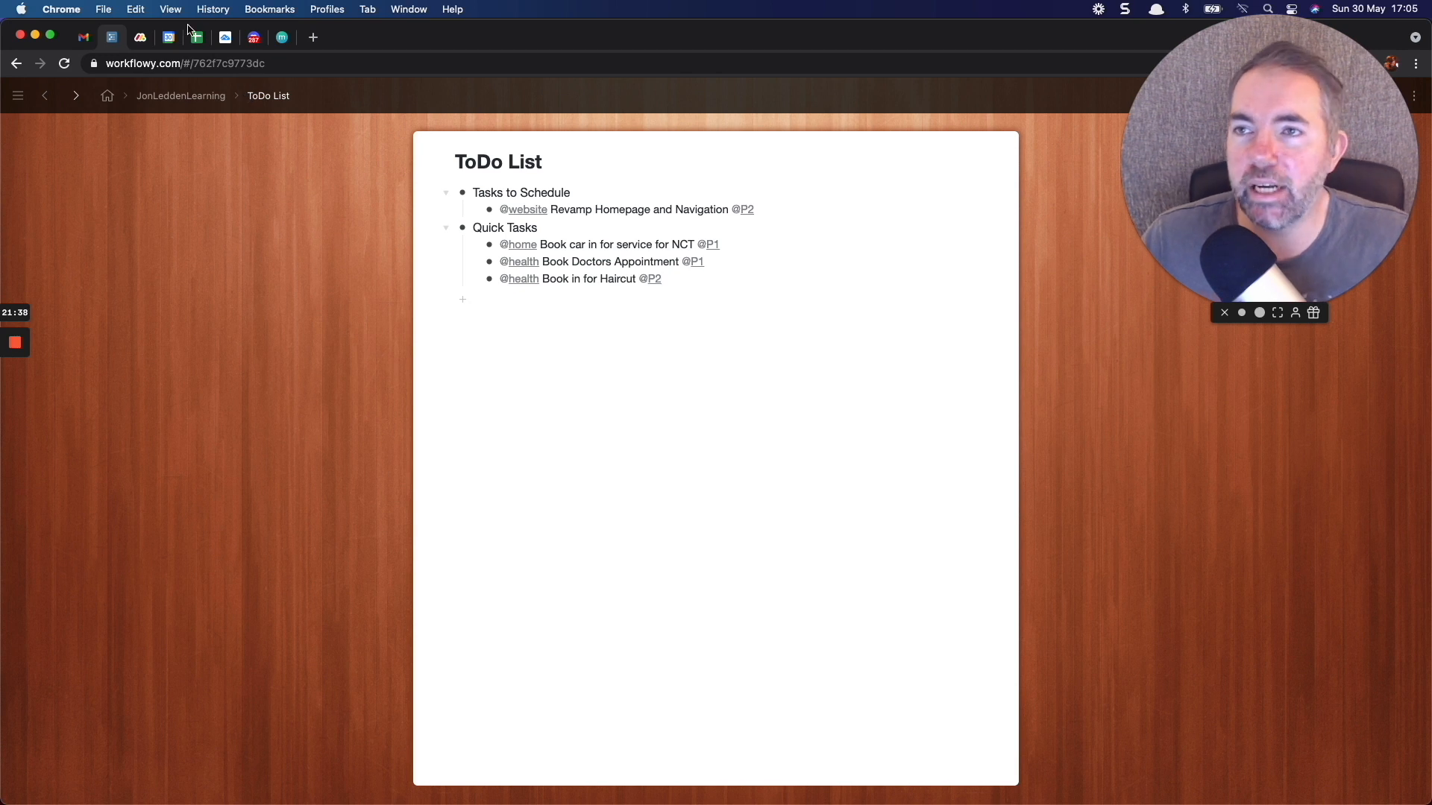
click(171, 41)
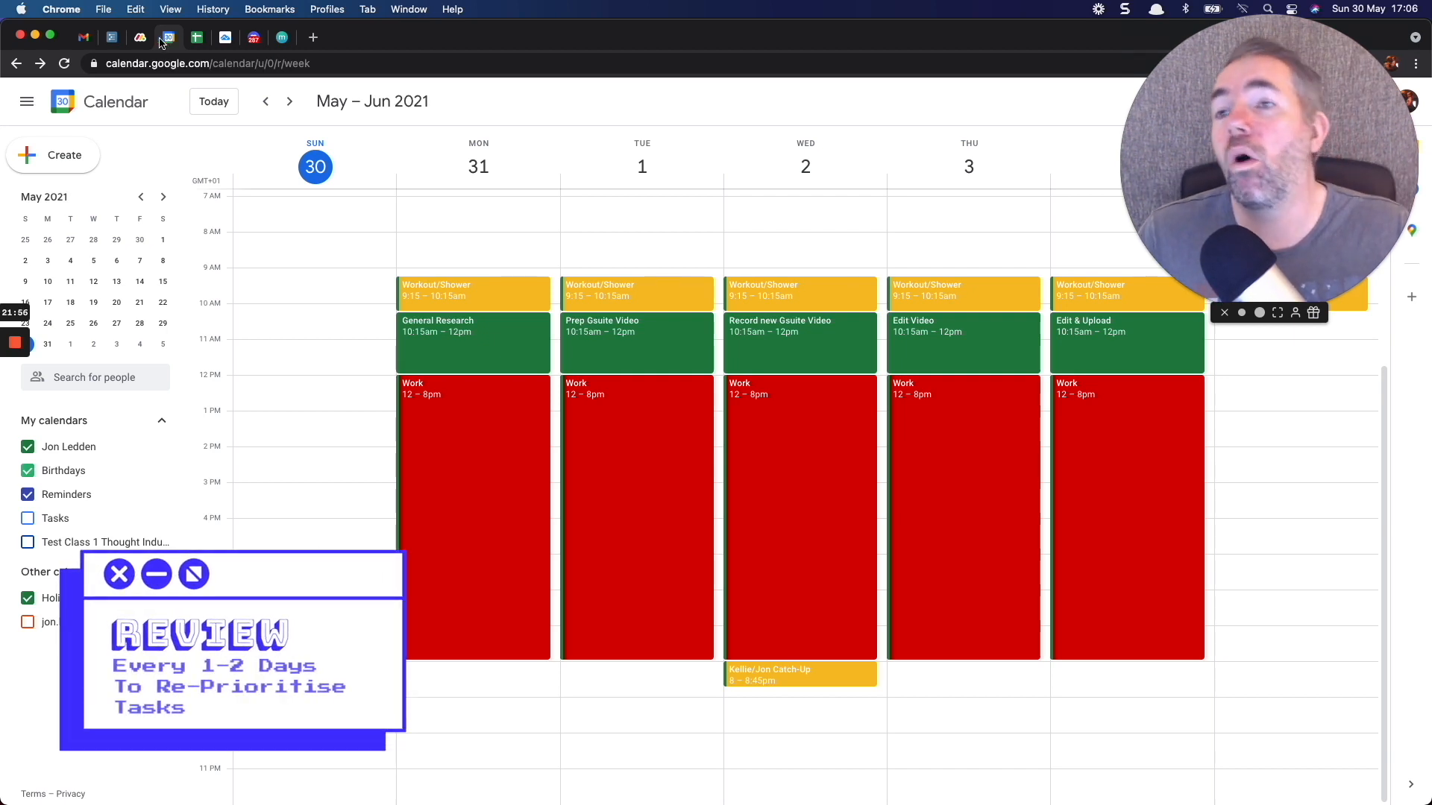
click(111, 38)
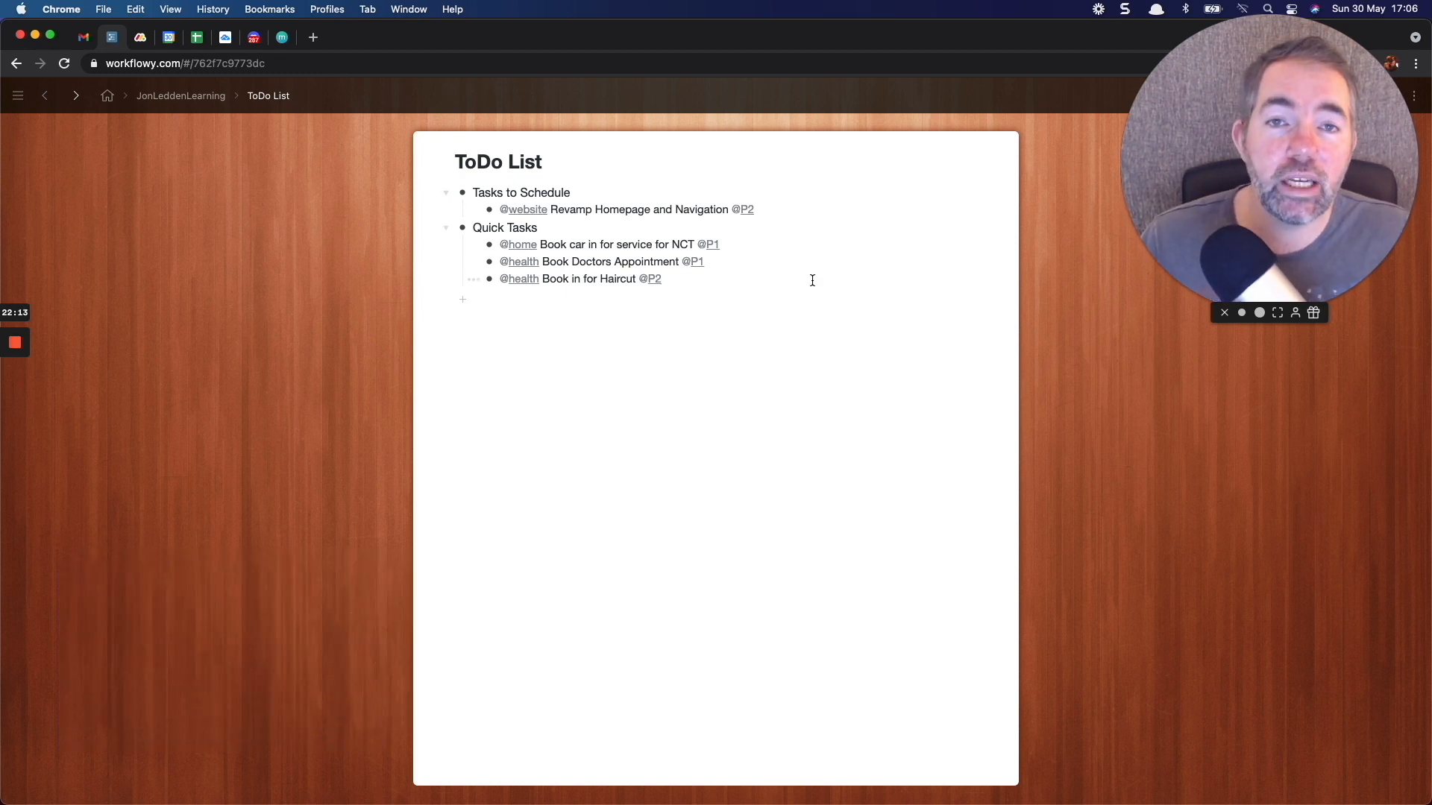
click(797, 212)
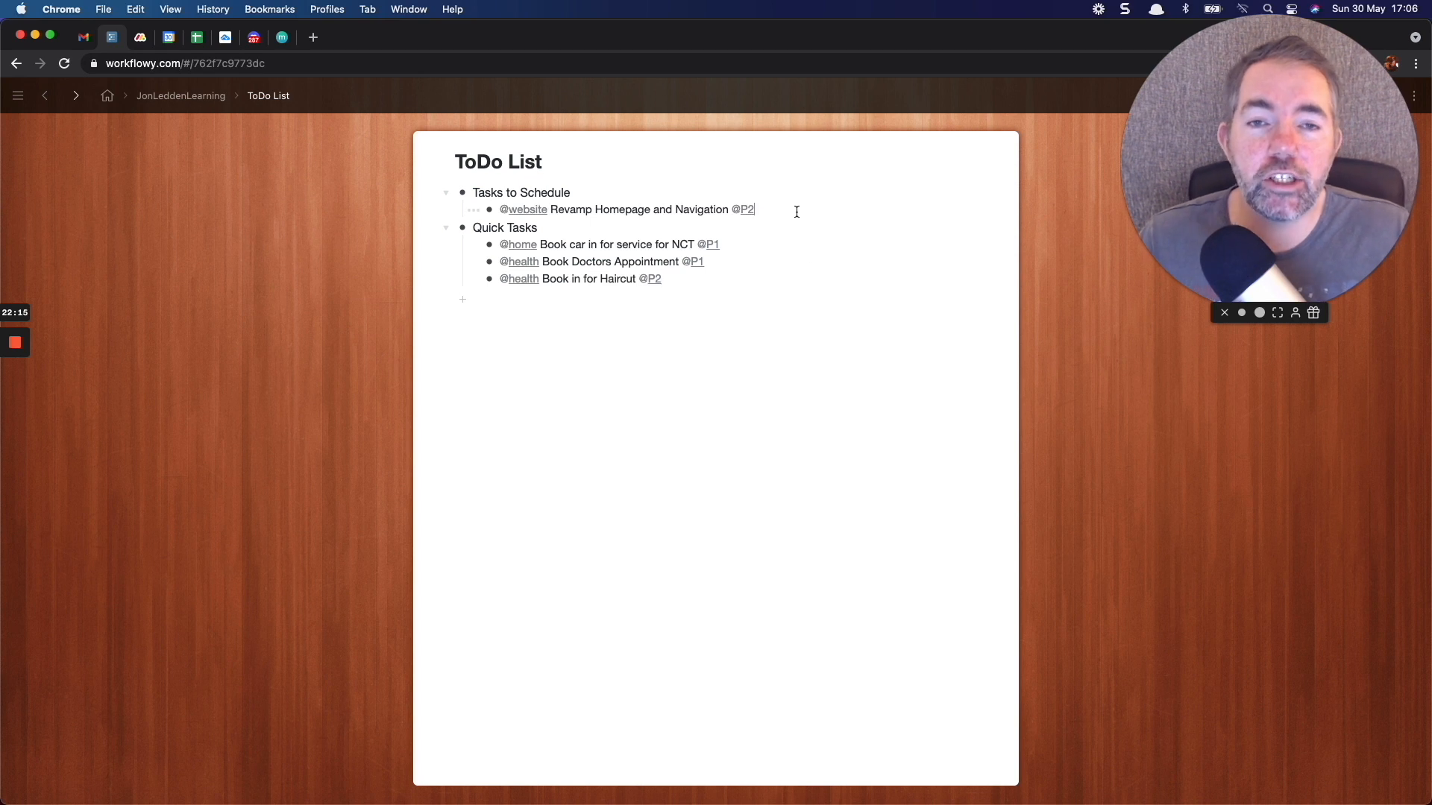
key(BackSpace)
text(1)
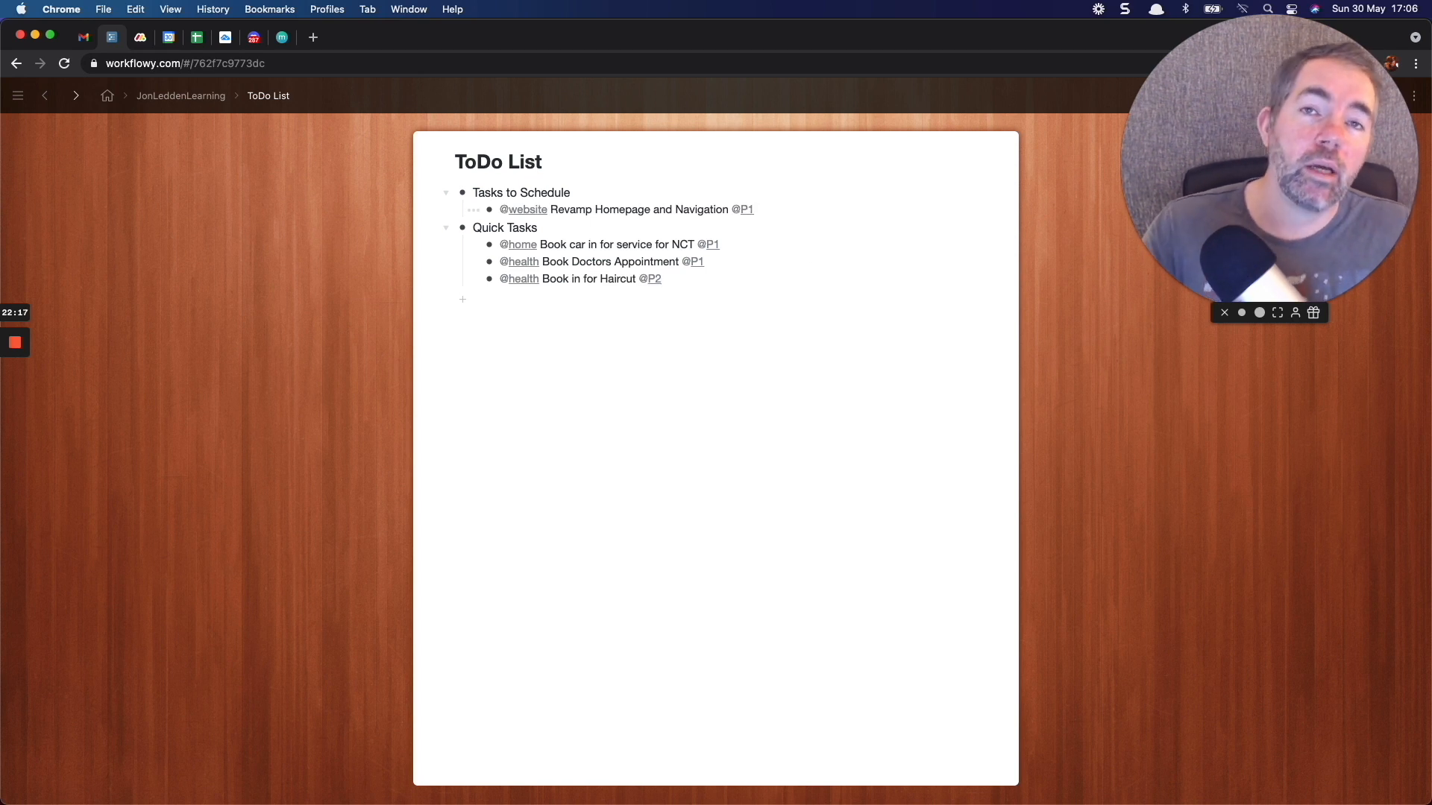